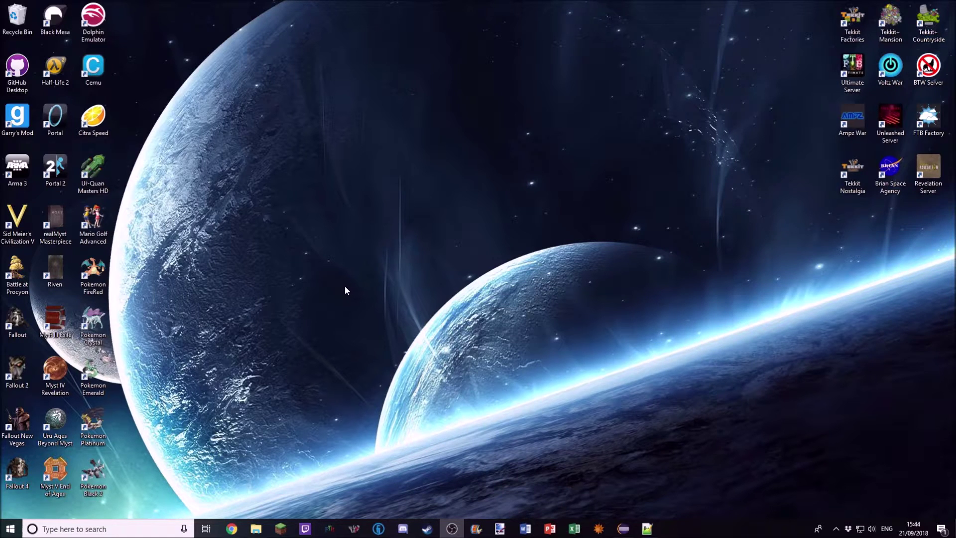
Step: Bring up Discord and open the #useful-links channel in the NuclearCraft eVault server
left_click(403, 528)
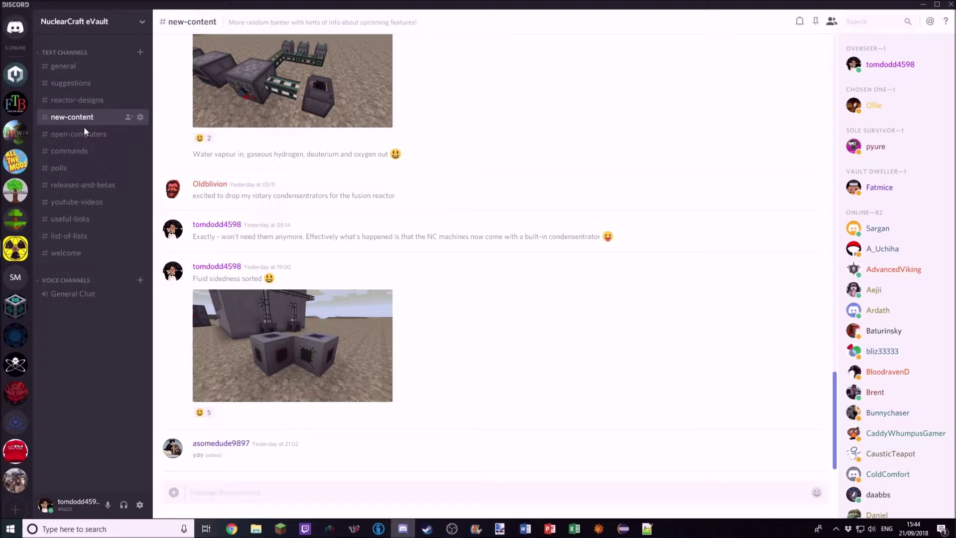
left_click(78, 225)
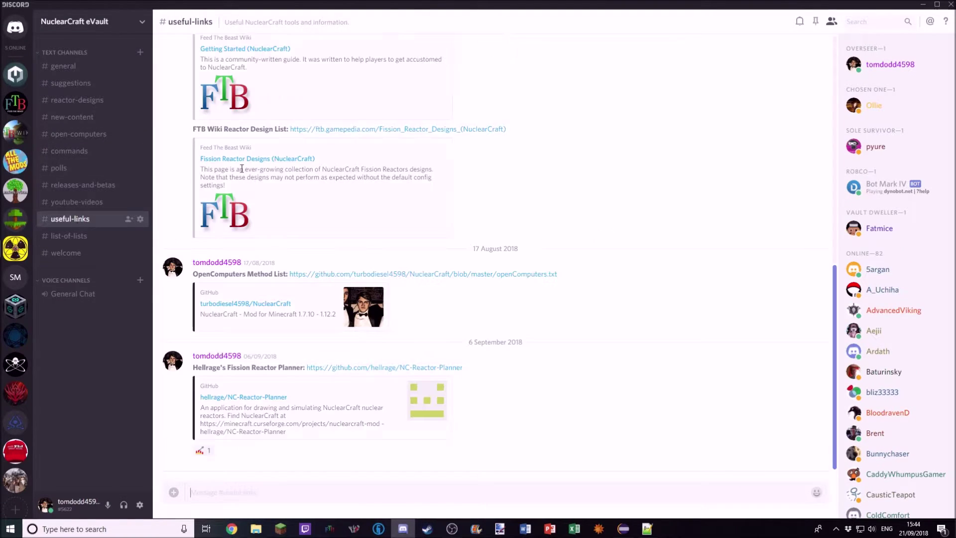
Step: Follow the NC-Reactor-Planner GitHub link and open the README's Released builds MediaFire folder
left_click(321, 372)
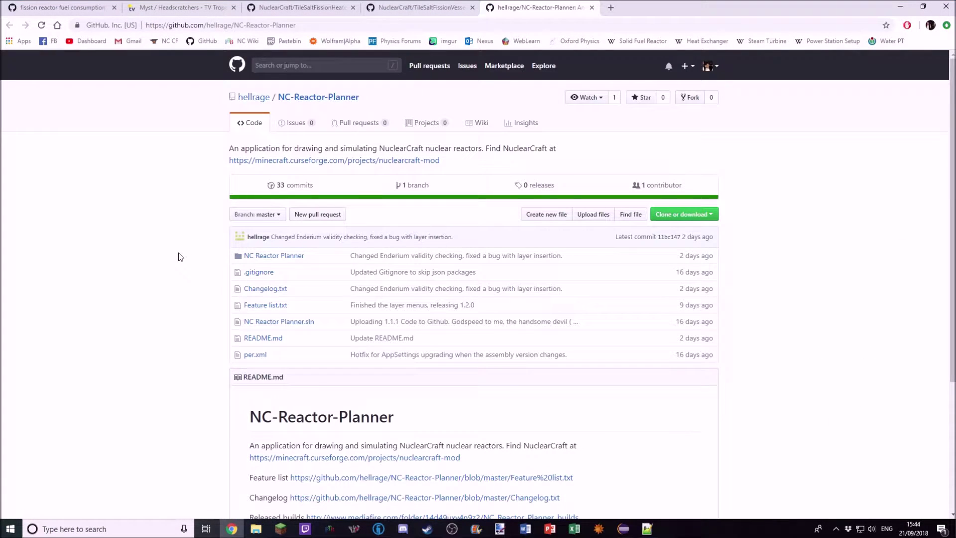
scroll(180, 257, "down", 4)
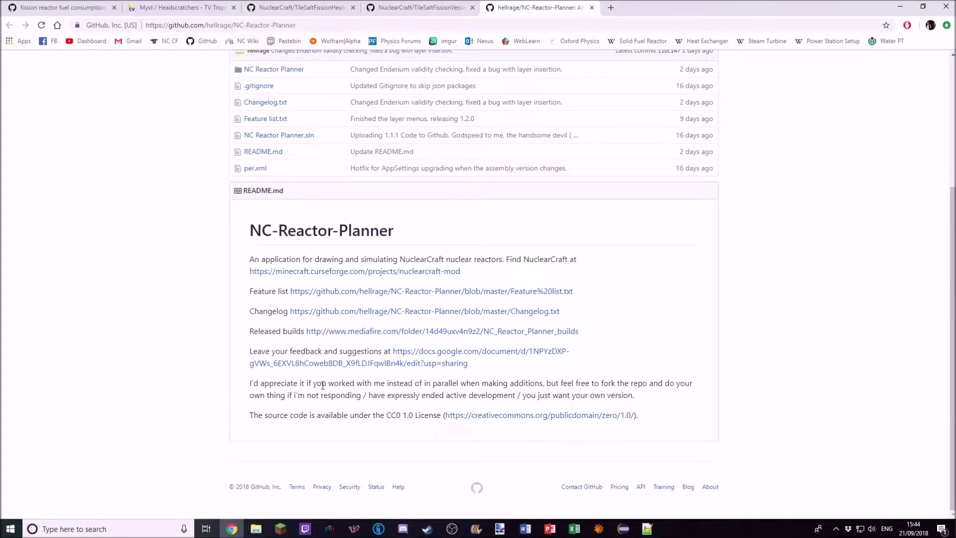
scroll(237, 220, "up", 3)
scroll(322, 386, "down", 2)
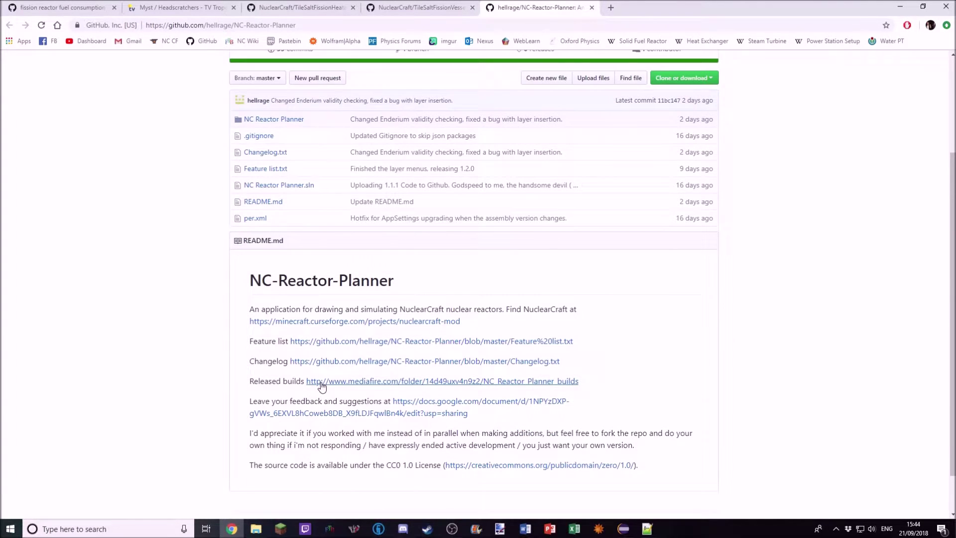
left_click(321, 382)
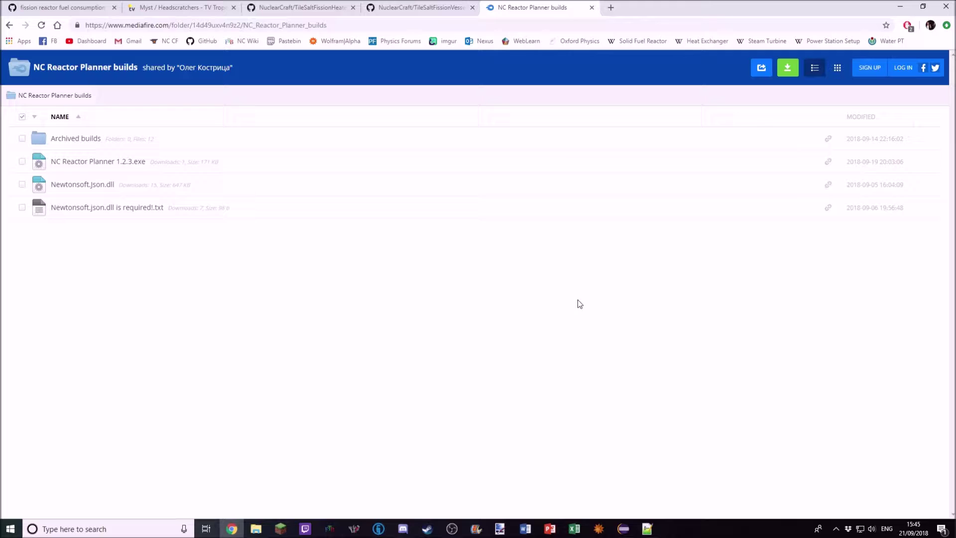
Step: Open the MediaFire download pages for NC Reactor Planner 1.2.3.exe and Newtonsoft.Json.dll
left_click(92, 163)
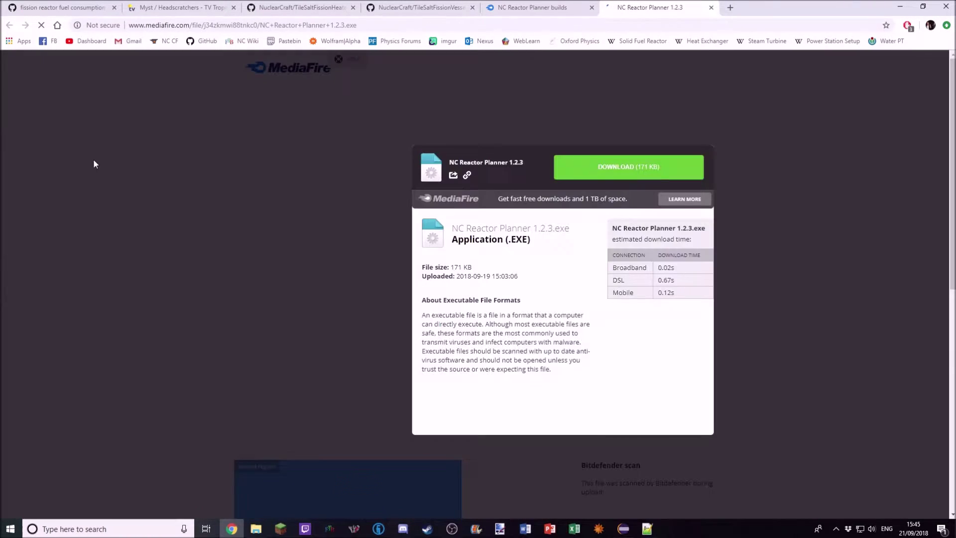
key("ctrl+shift+Tab")
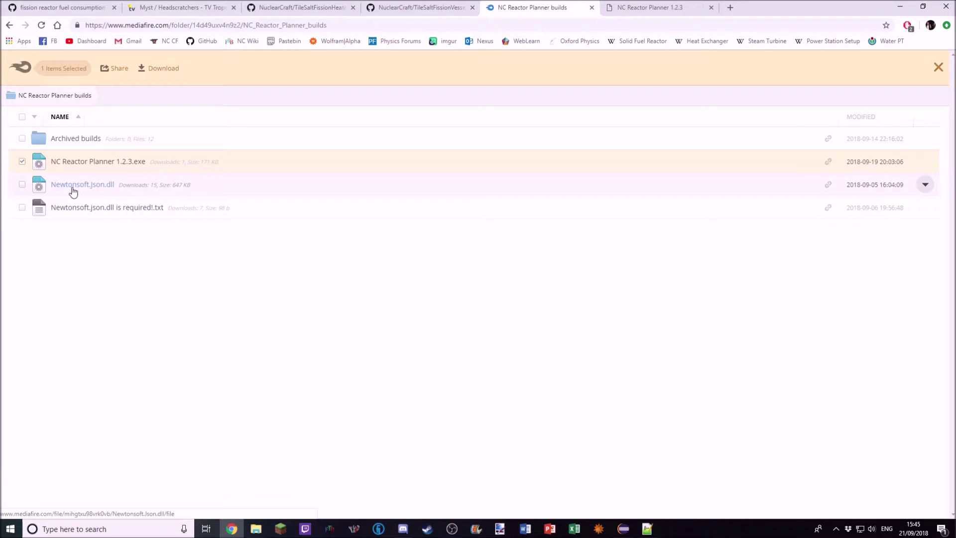
right_click(74, 191)
left_click(58, 188)
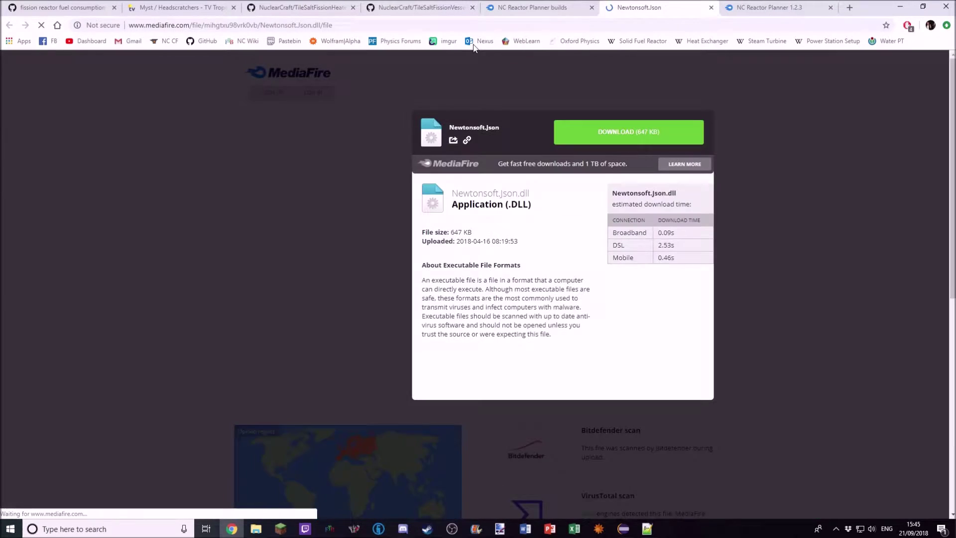
key("ctrl+shift+Tab")
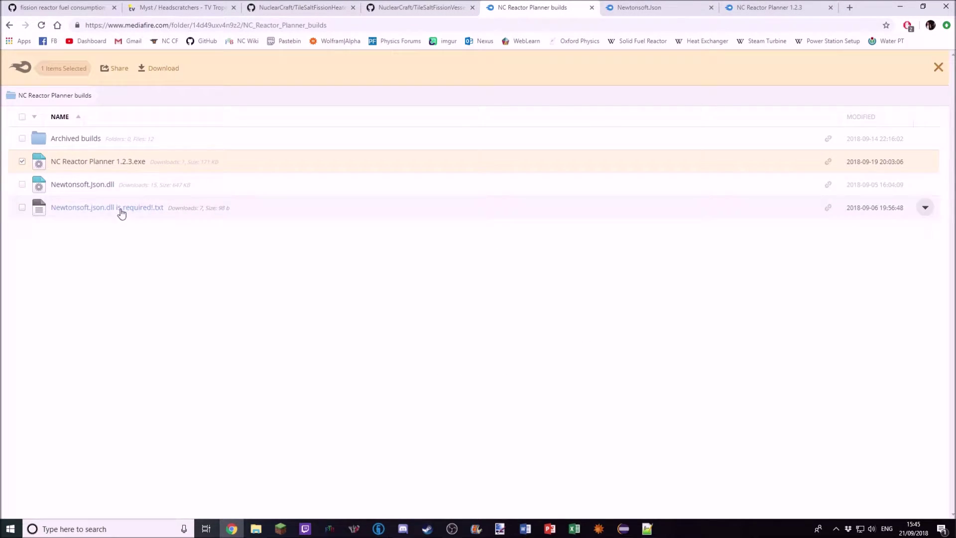
left_click(64, 141)
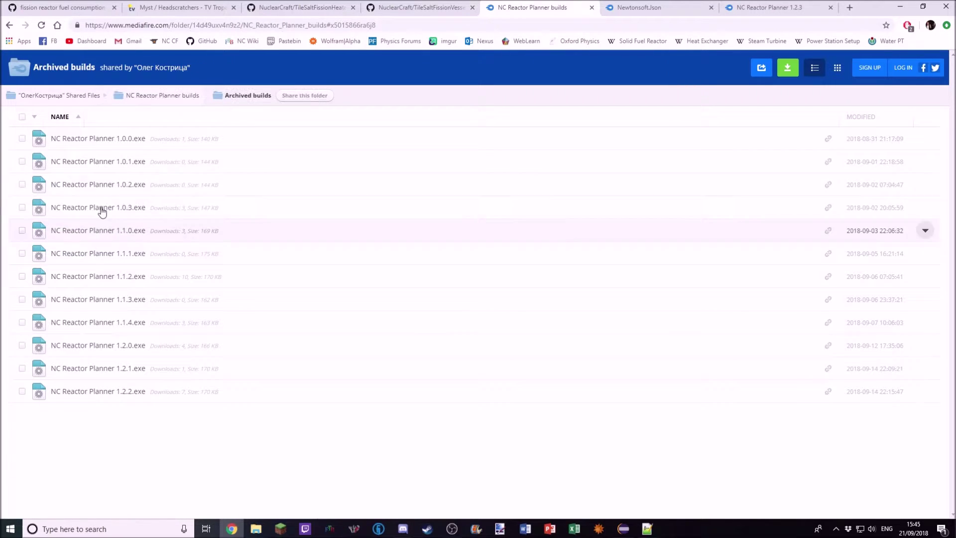
left_click(197, 100)
Step: Save NC Reactor Planner 1.2.3.exe into the NC Reactor Planner folder, keeping the flagged download
key("ctrl+Tab")
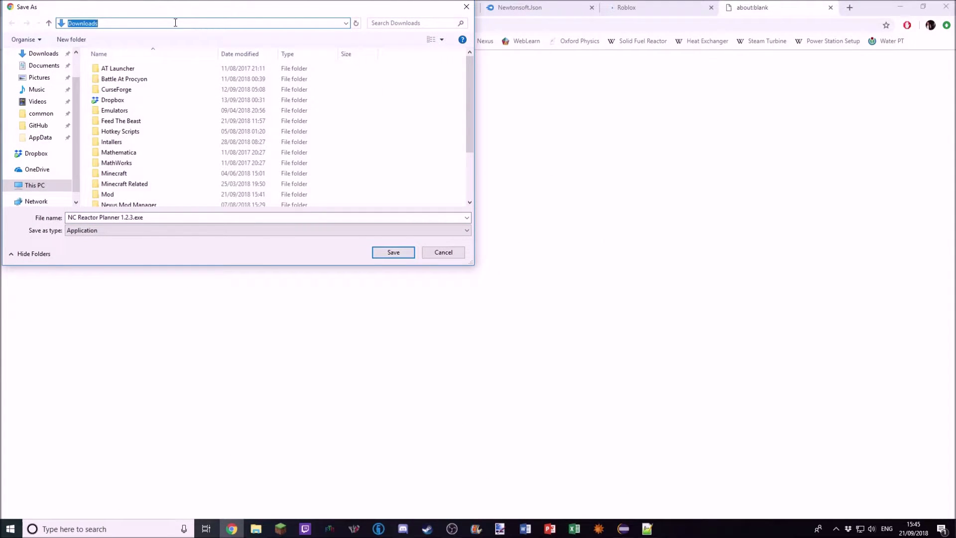
key("ctrl+v")
left_click(355, 23)
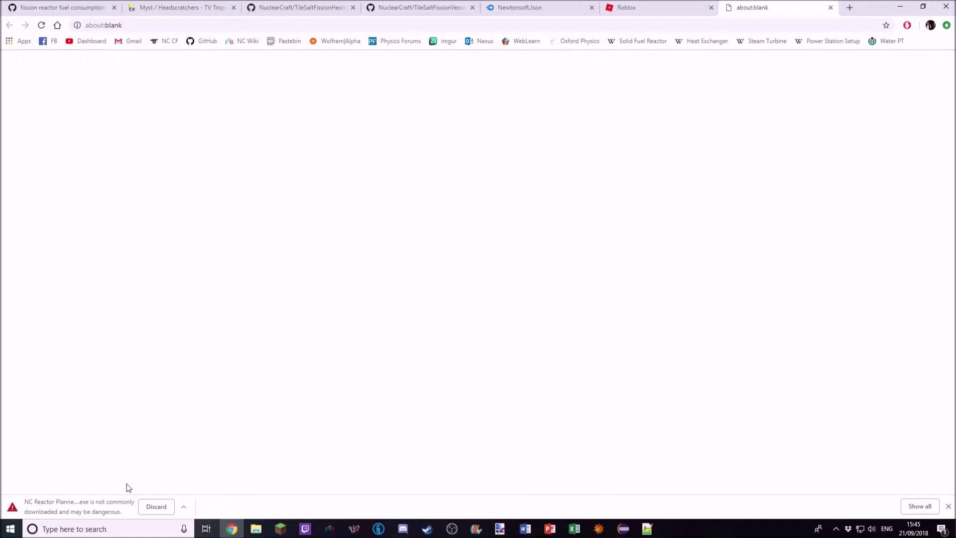
left_click(184, 506)
left_click(190, 475)
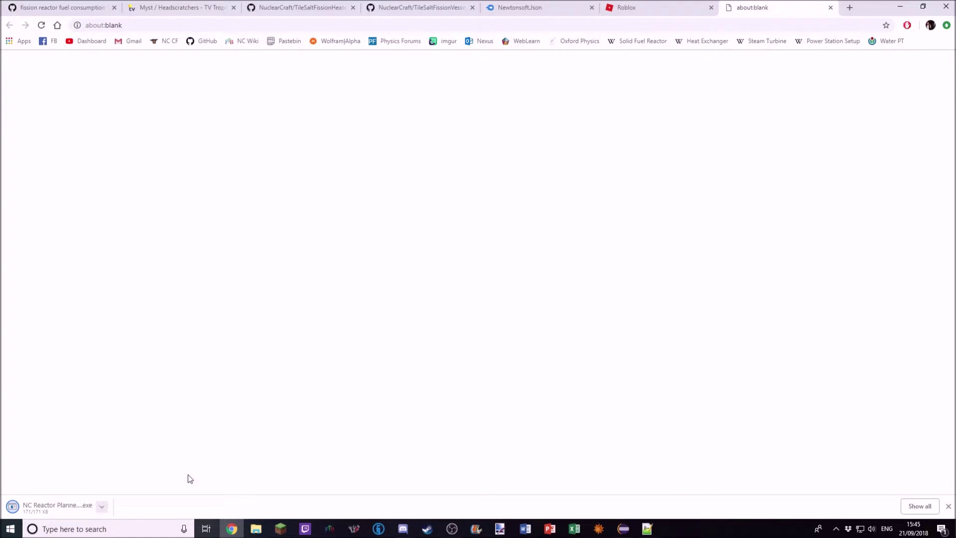
Step: Close the Roblox popup and save Newtonsoft.Json.dll into the NC Reactor Planner folder
left_click(663, 4)
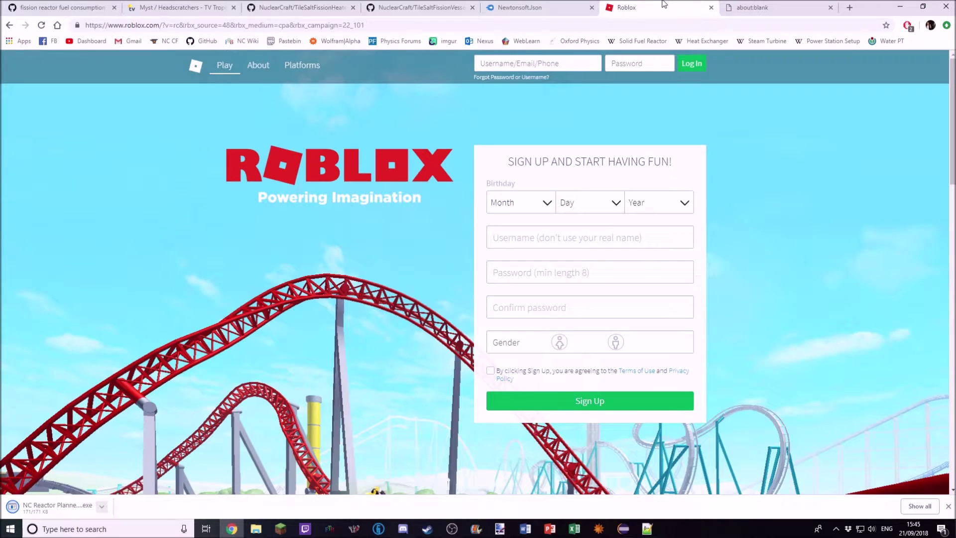
left_click(711, 8)
left_click(572, 7)
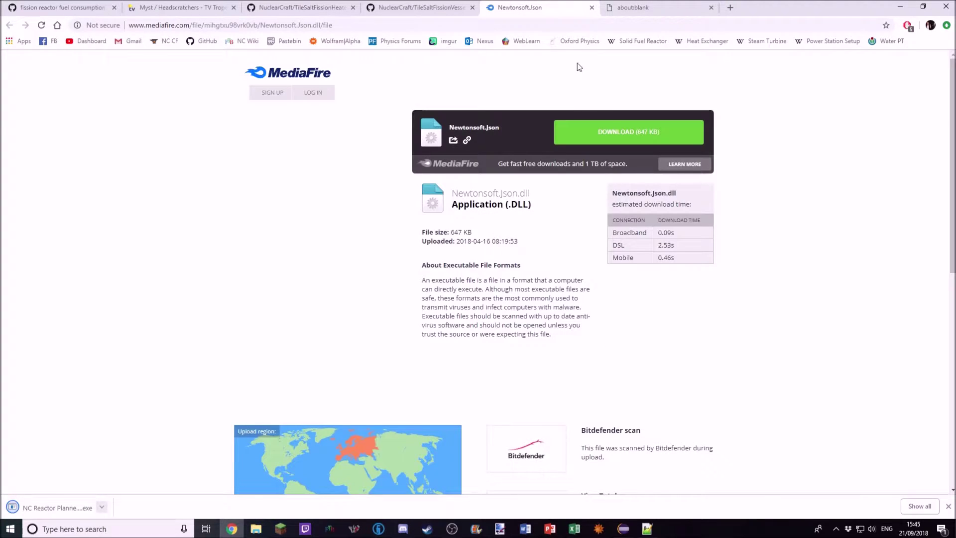
left_click(614, 132)
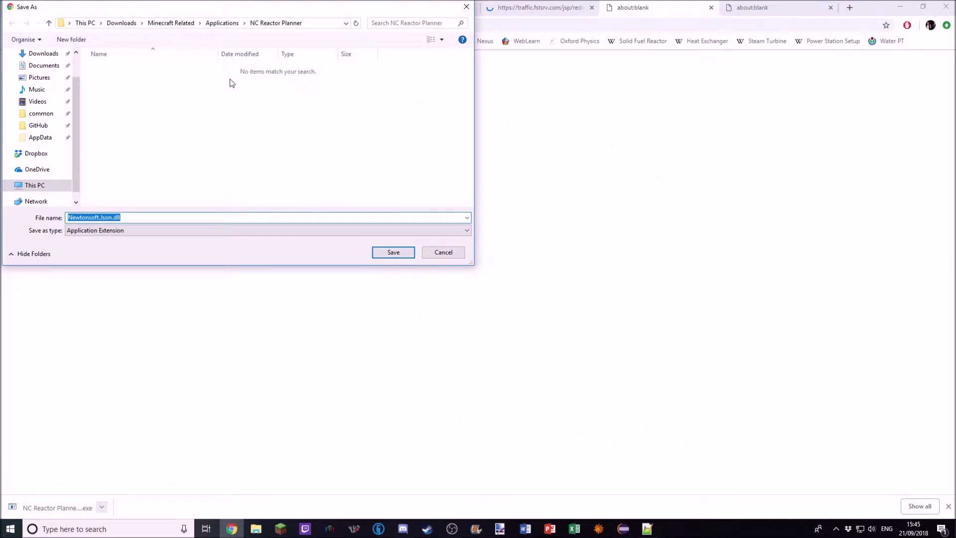
left_click(385, 253)
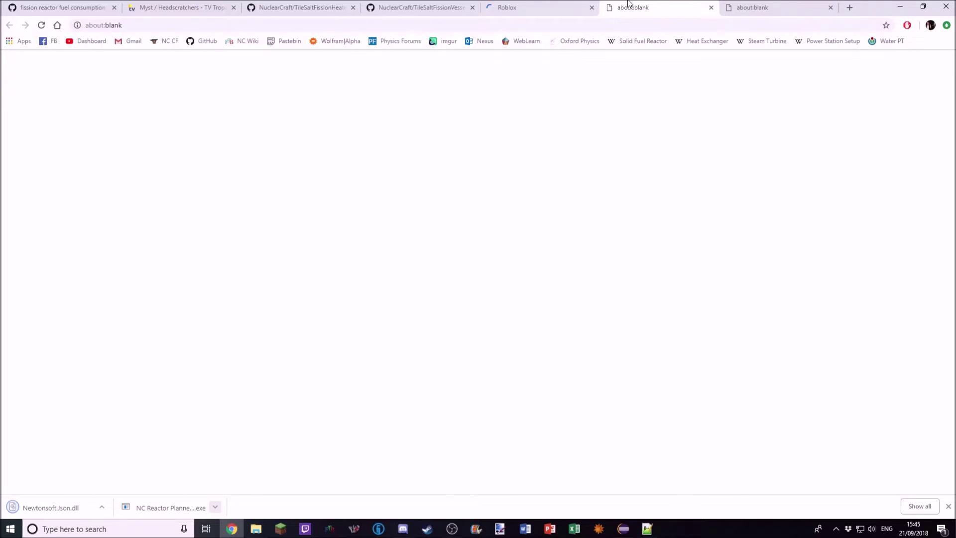
Step: Close the leftover blank and Roblox popup tabs and restore the browser window
left_click(710, 7)
left_click(711, 7)
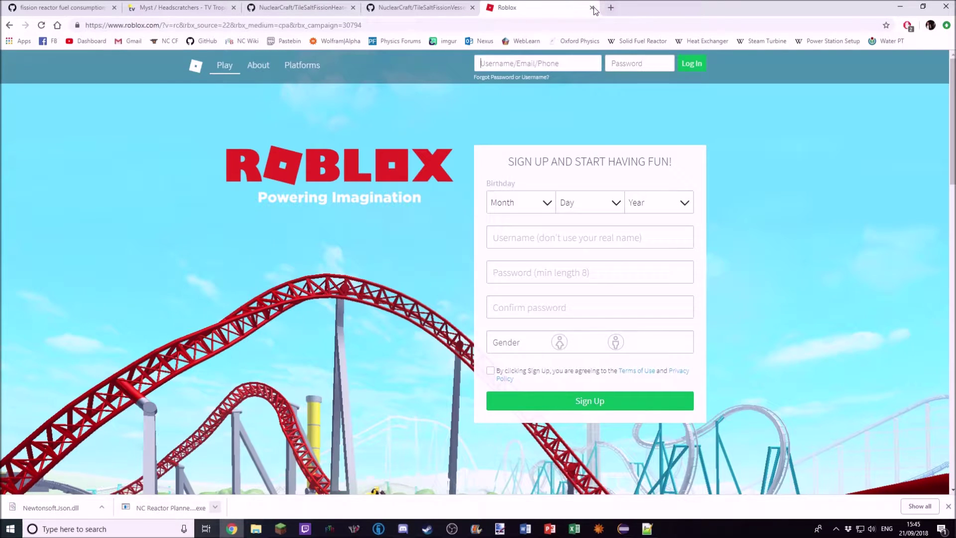
left_click(592, 8)
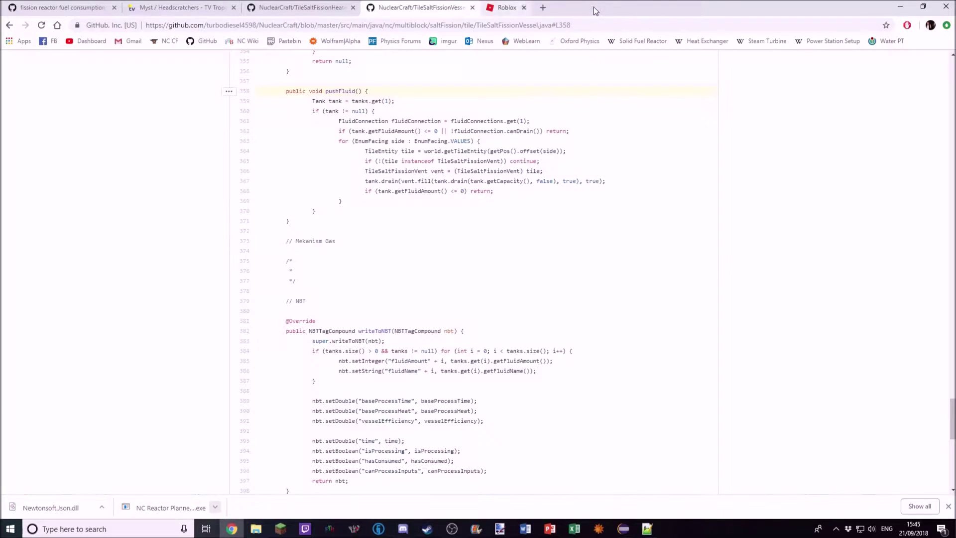
left_click(900, 5)
left_click(232, 529)
Step: Launch NC Reactor Planner 1.2.3.exe from its folder and view SmartScreen's More info details
mouse_move(256, 529)
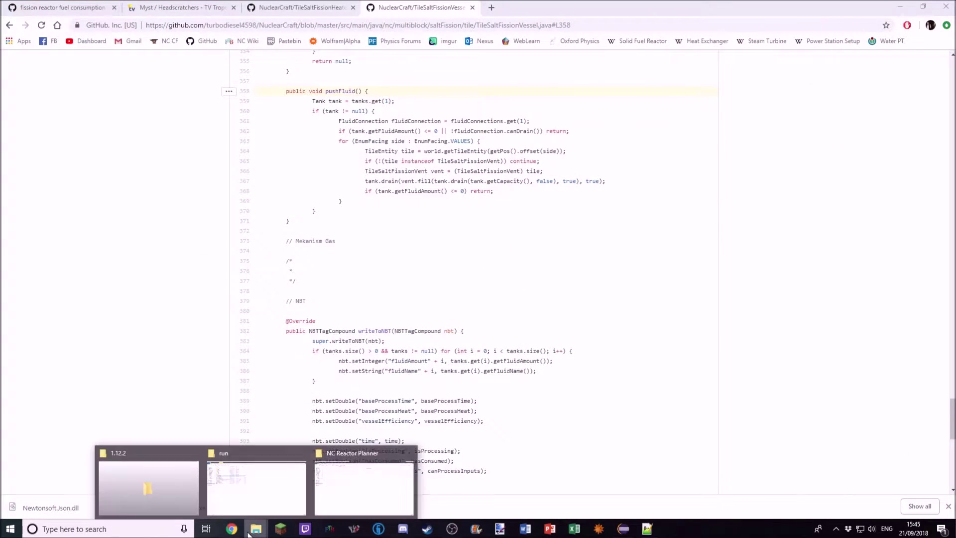
left_click(337, 473)
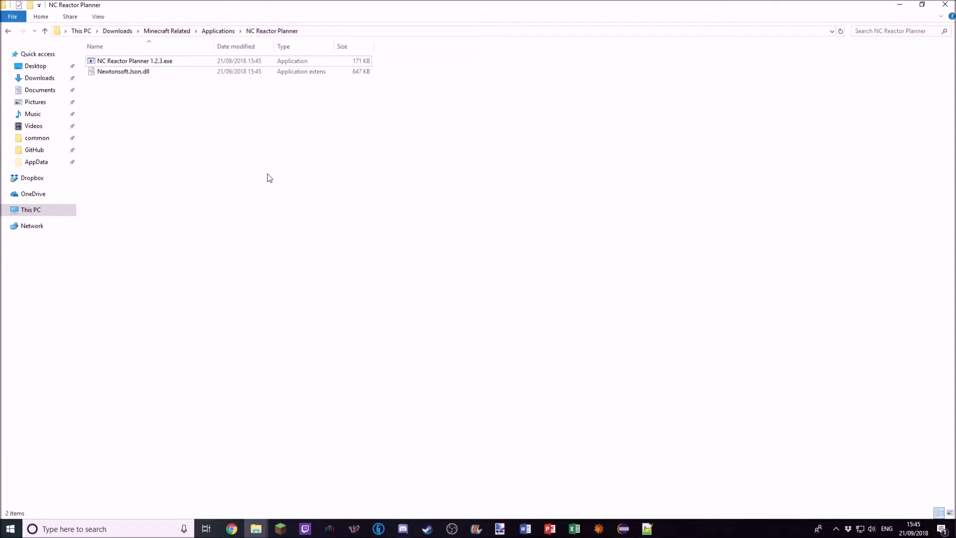
left_click(142, 63)
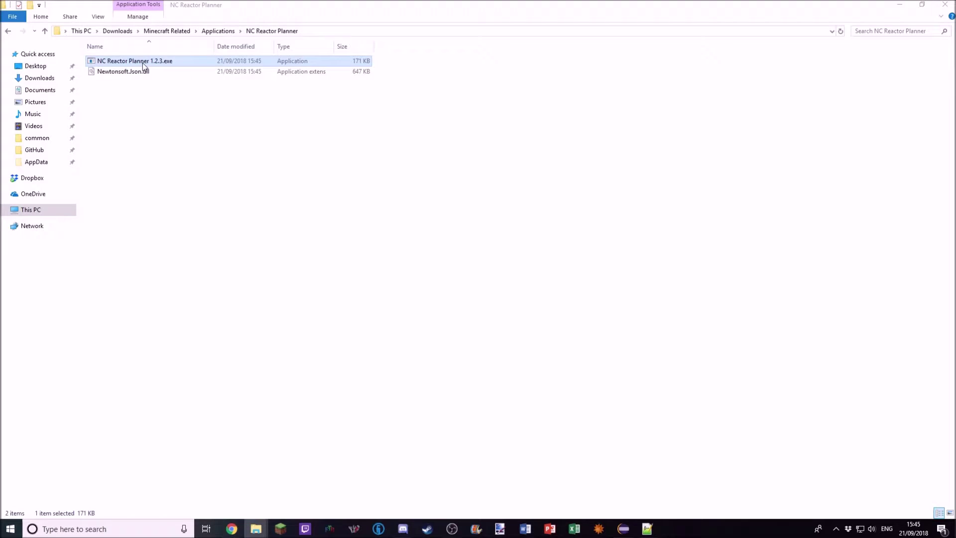
double_click(142, 63)
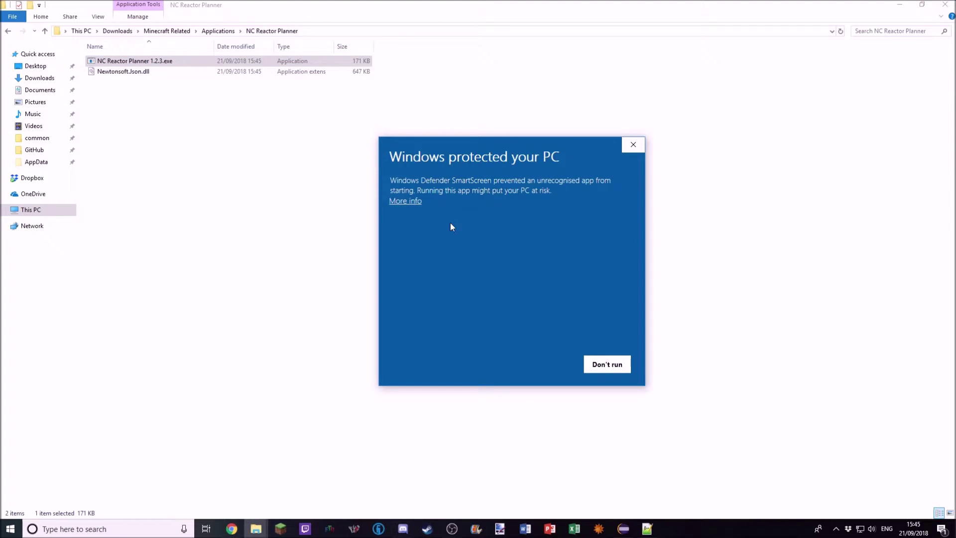
left_click(408, 201)
Step: Choose Run anyway in SmartScreen to start NC Reactor Planner 1.2.3
left_click(533, 365)
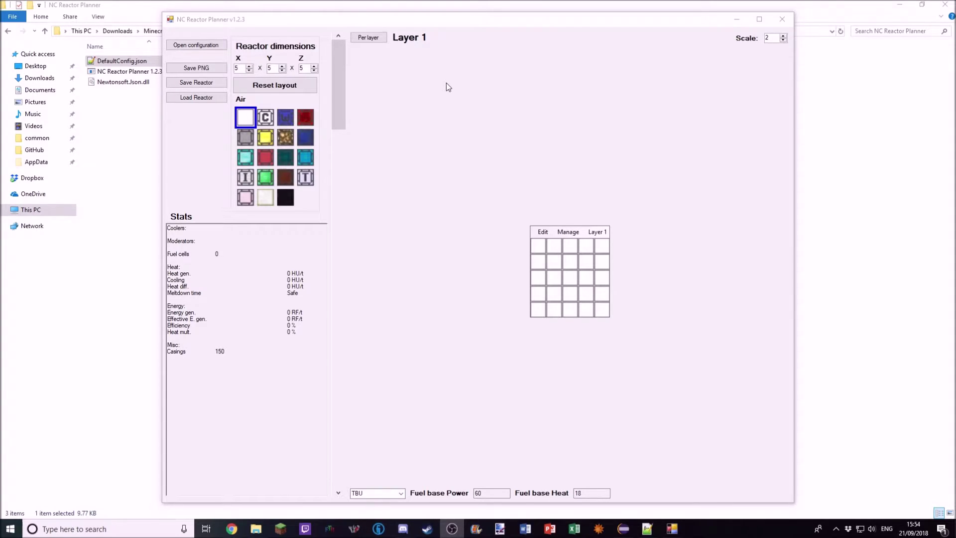
Step: Set fission power, fuel use and heat generation to 2 in the Fission configuration
left_click(185, 48)
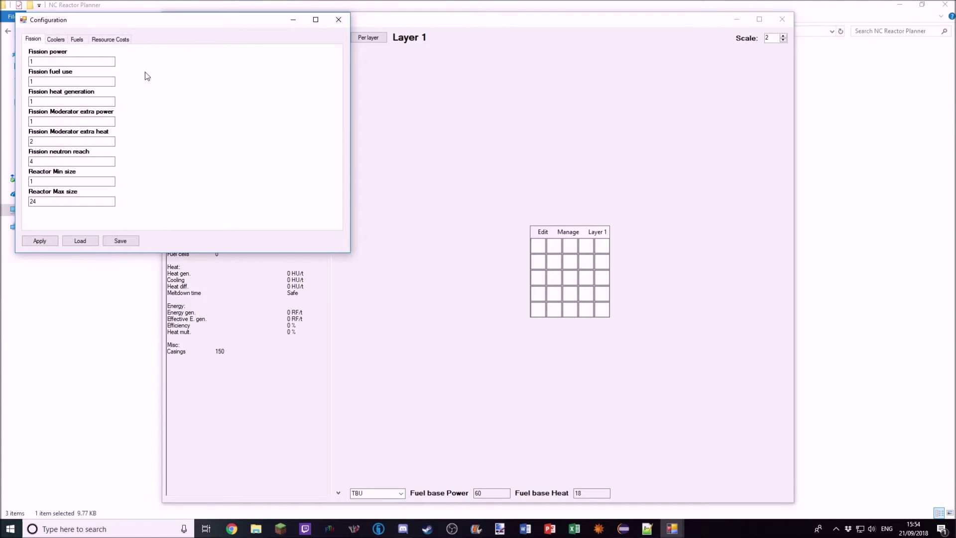
left_click_drag(96, 23, 475, 116)
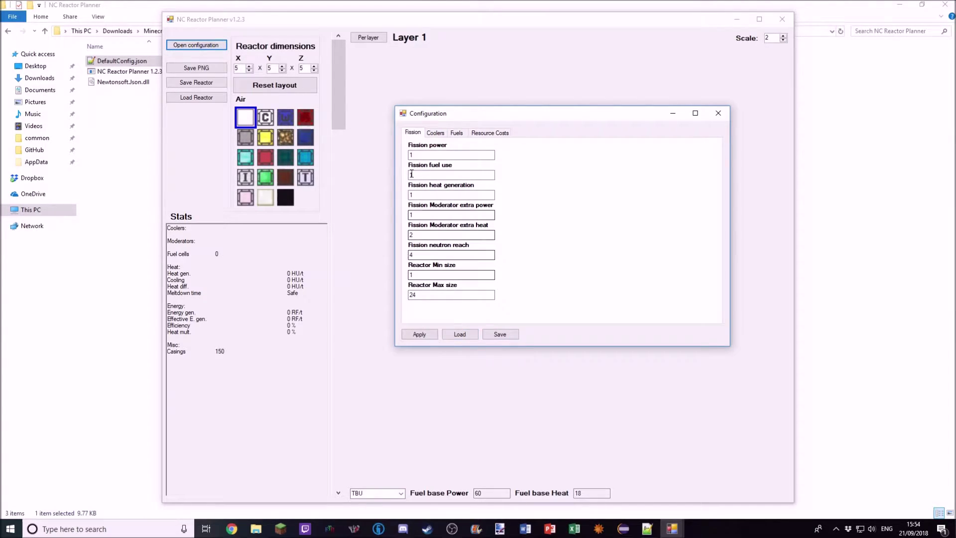
double_click(410, 155)
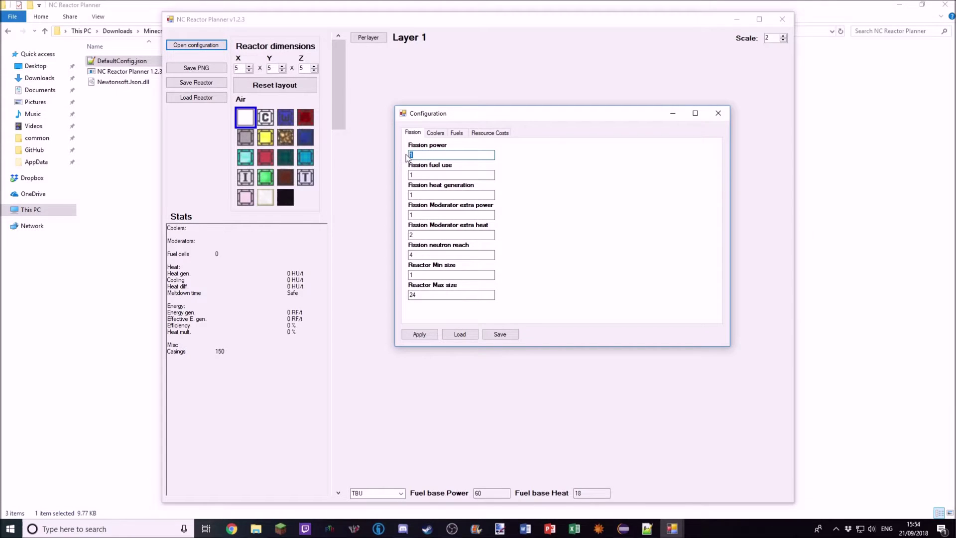
type("2")
double_click(411, 175)
type("2")
double_click(410, 194)
type("2")
Step: Set moderator extra power to 3 and neutron reach to 2, then save as Enigmatica2
double_click(421, 214)
type("3")
double_click(422, 234)
key("Tab")
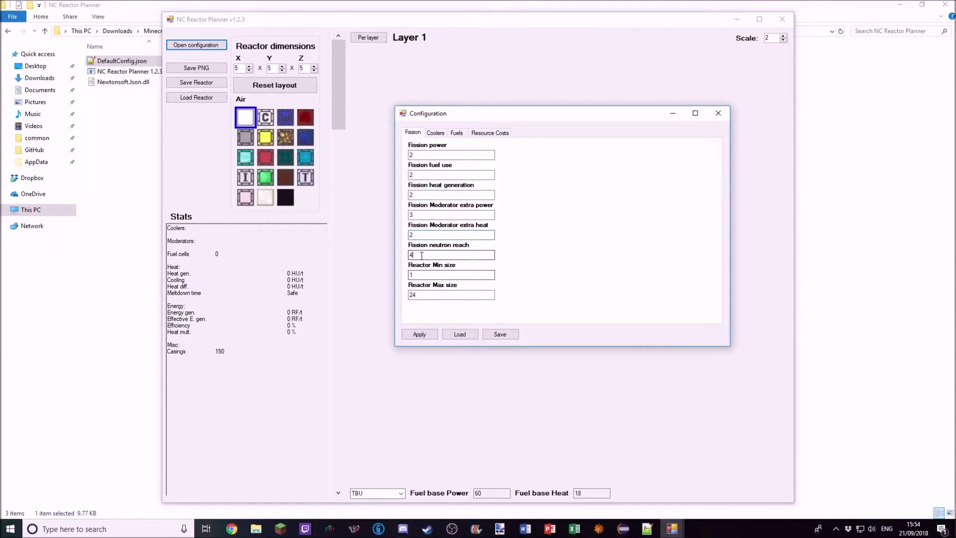
type("2")
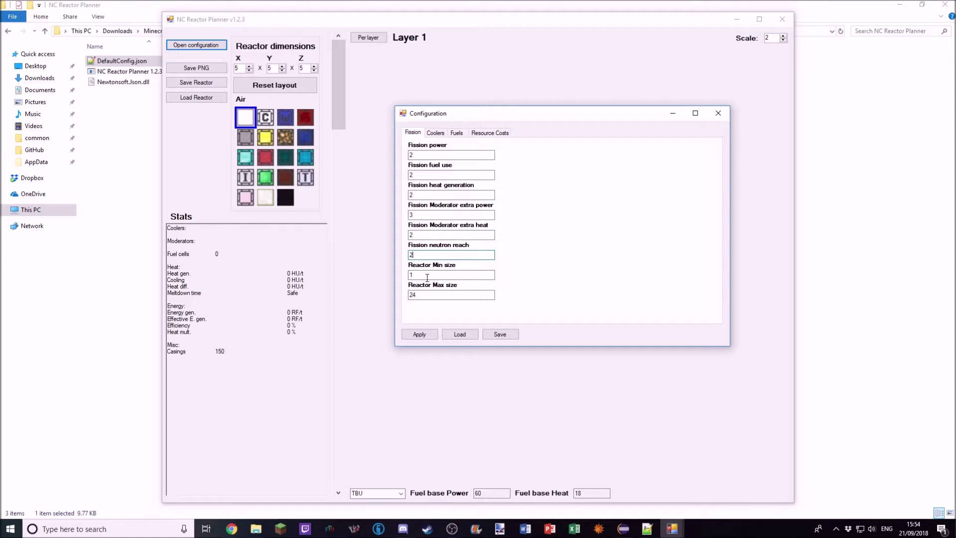
left_click(499, 334)
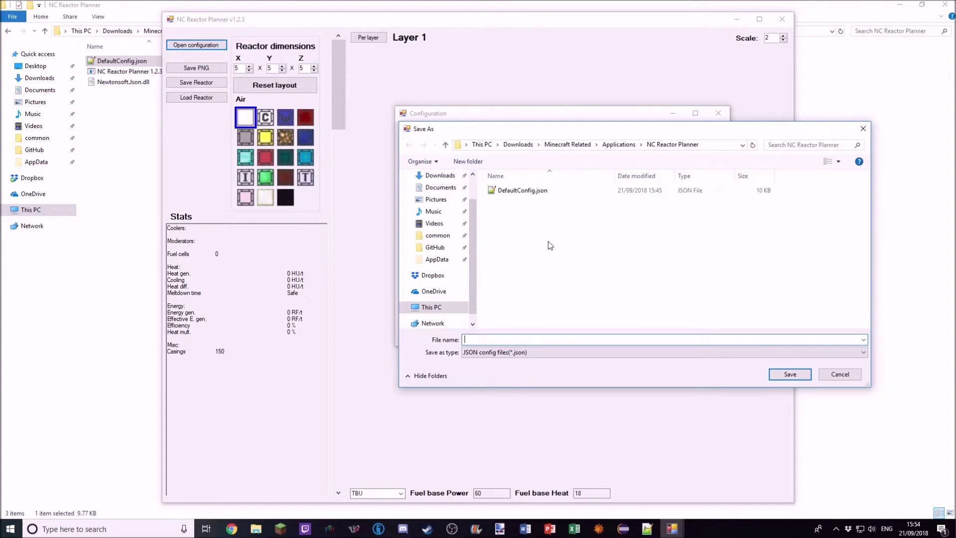
type("Enigmatica2")
left_click(784, 374)
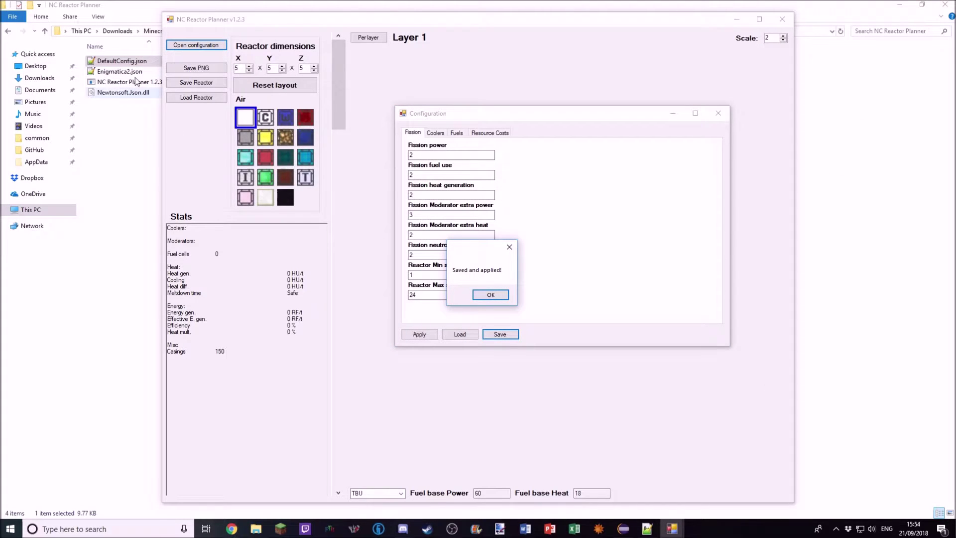
Step: Change fuel use to 3 and Redstone cooling to 900, saving as Modern Skyblock3
left_click(510, 247)
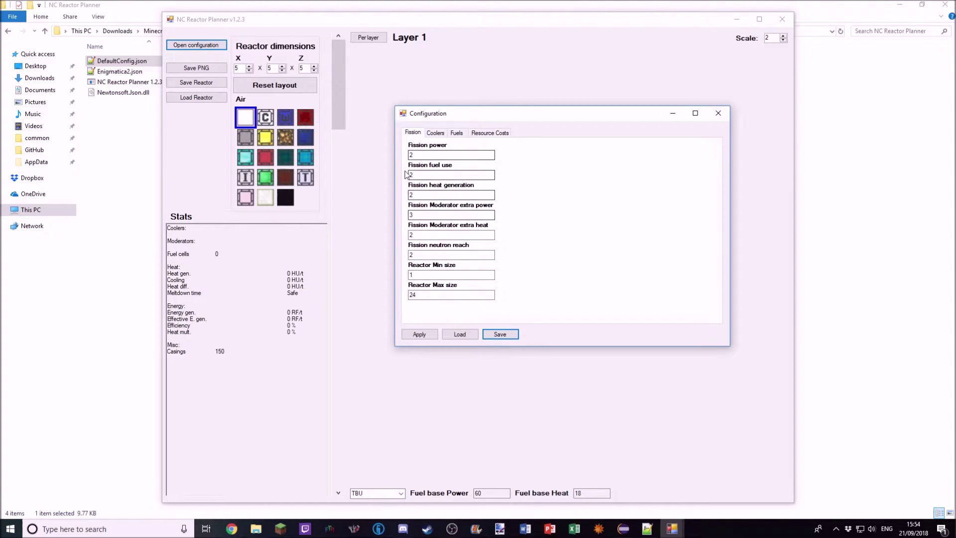
double_click(410, 174)
type("3")
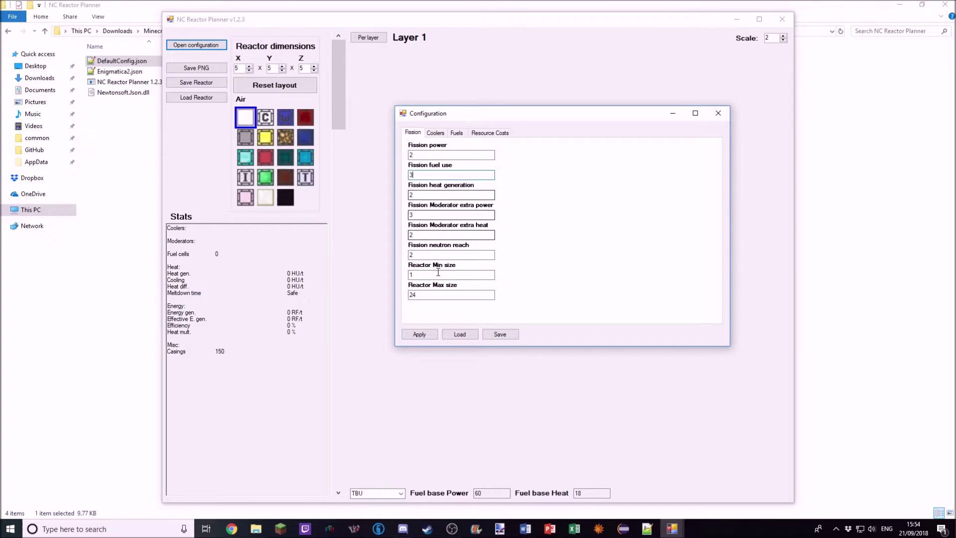
left_click(435, 133)
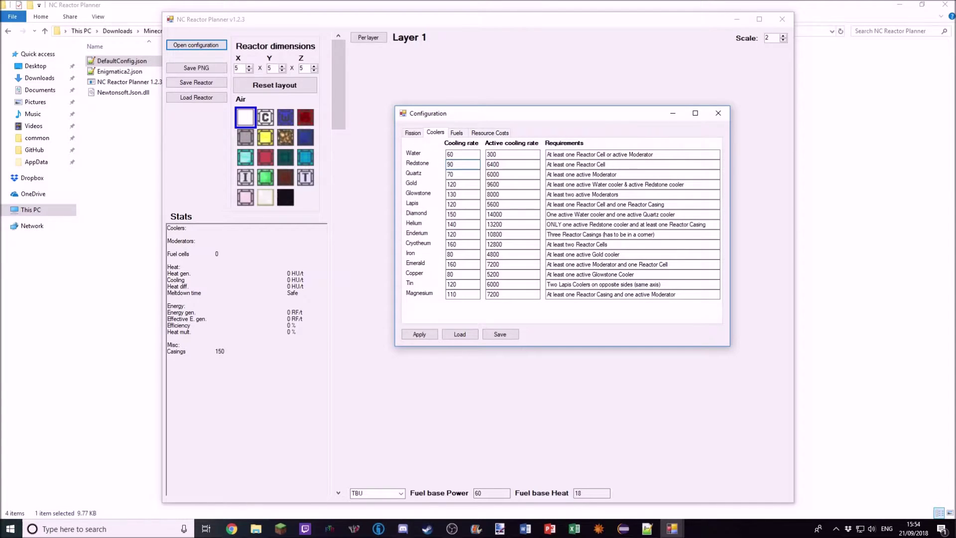
type("0")
left_click(496, 335)
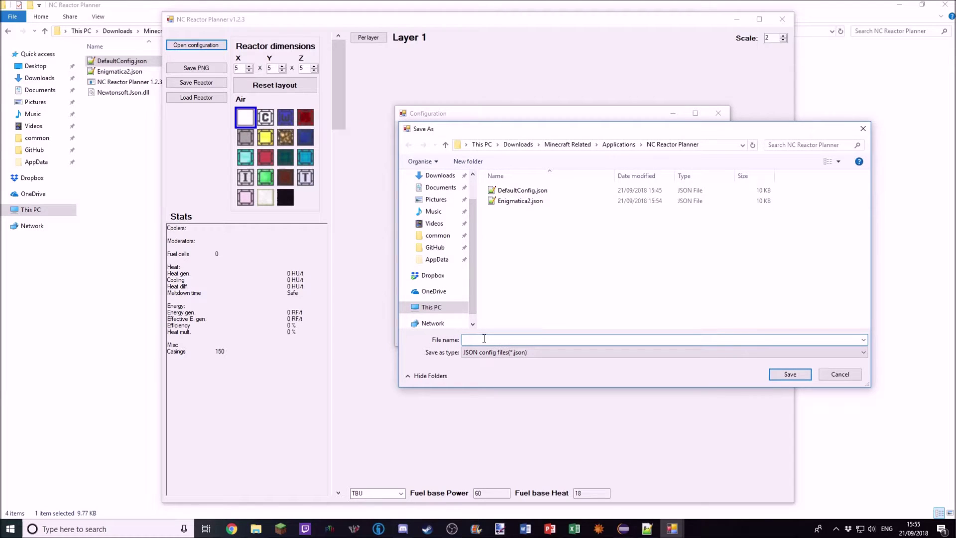
type("Modern Skyblock3")
left_click(790, 374)
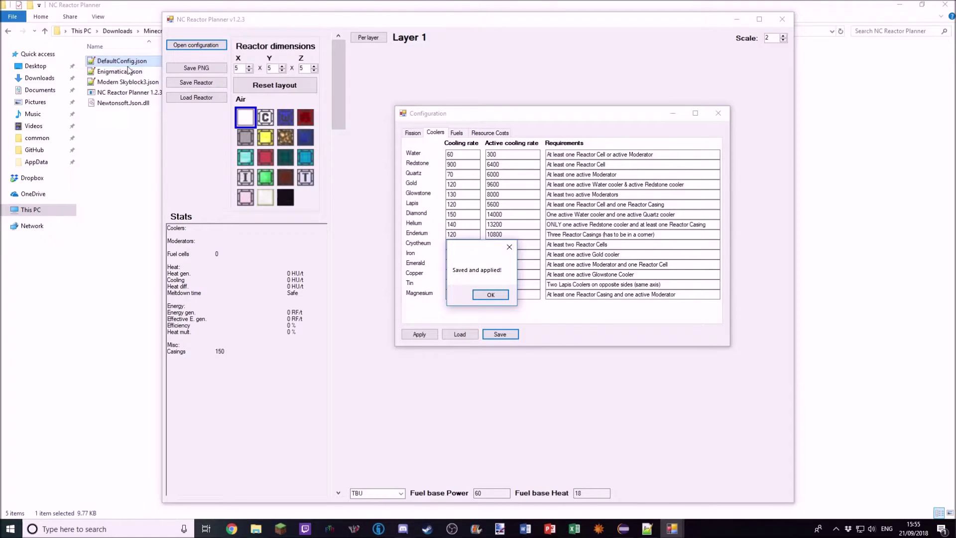
Step: Load the Enigmatica2.json config back into the planner
left_click(490, 295)
left_click(459, 334)
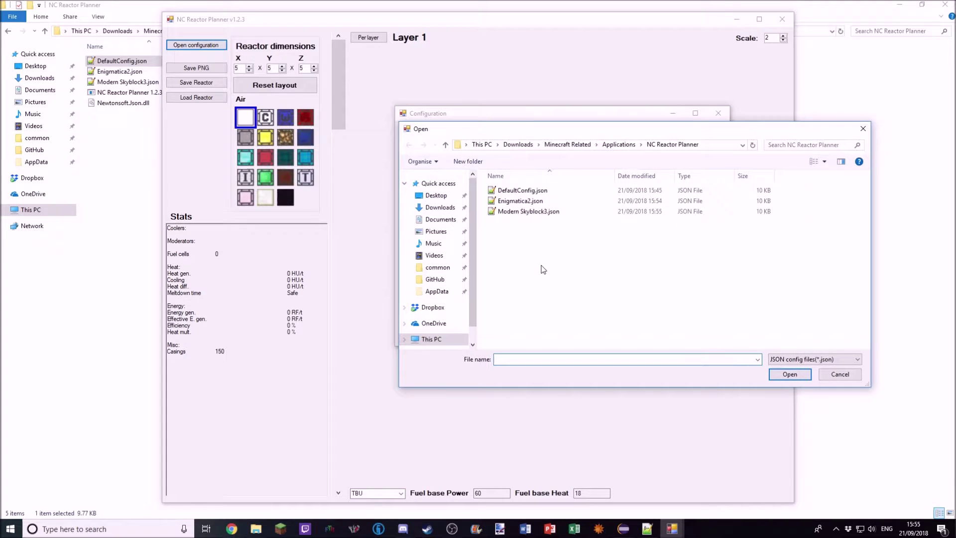
left_click(516, 192)
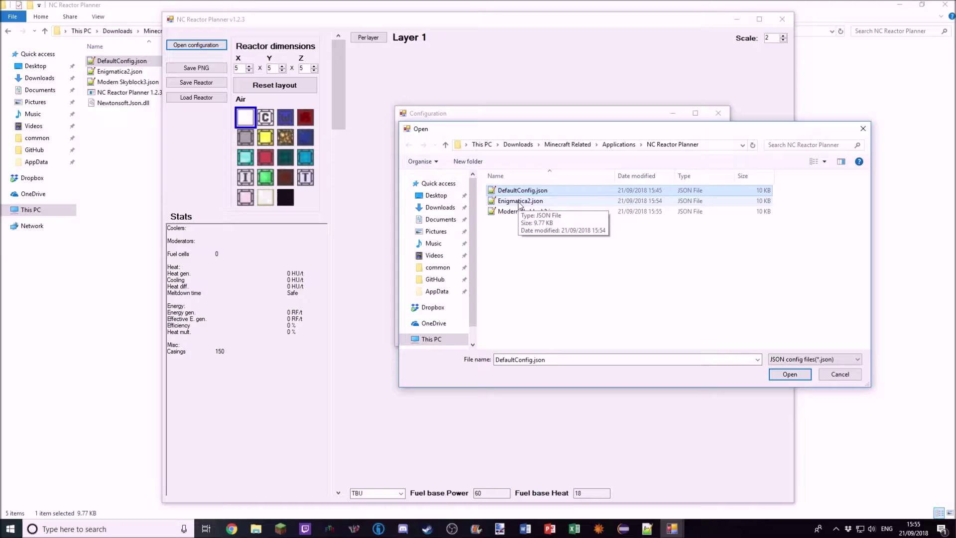
double_click(507, 204)
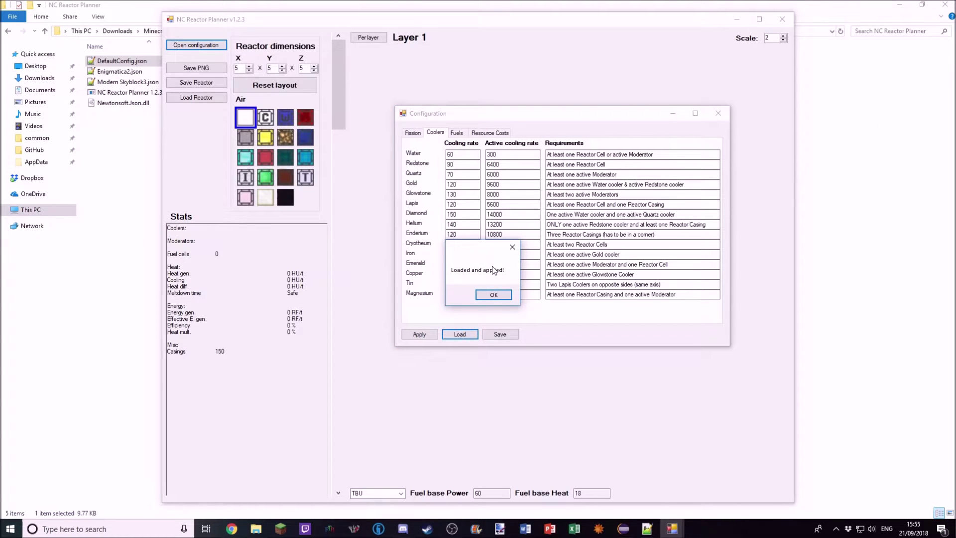
left_click(494, 294)
Step: Reload DefaultConfig.json and close the Configuration window
left_click(196, 45)
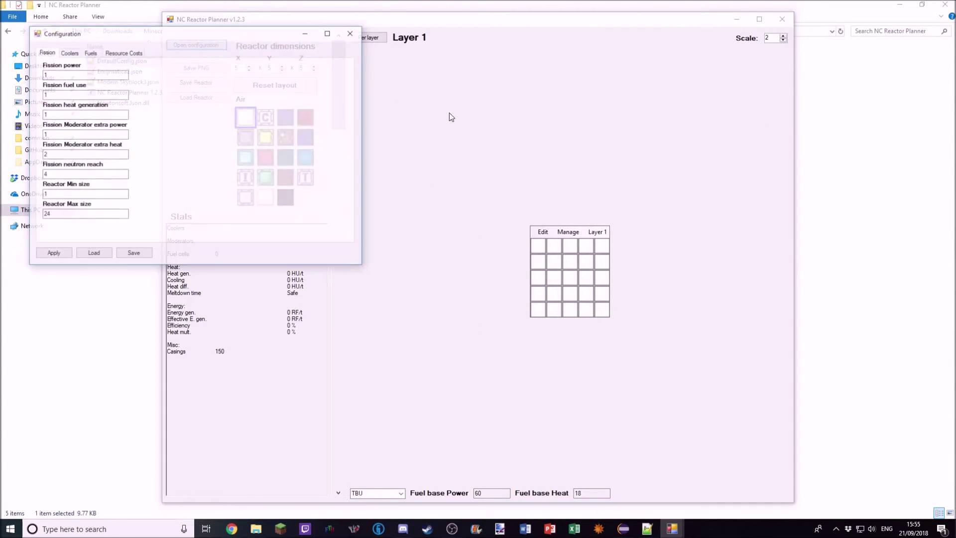
left_click(89, 255)
double_click(135, 123)
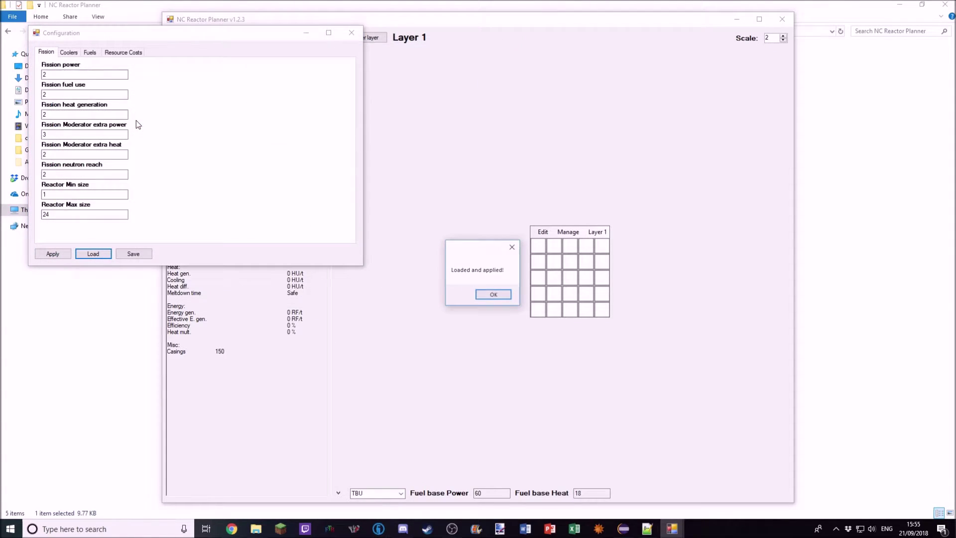
left_click(493, 295)
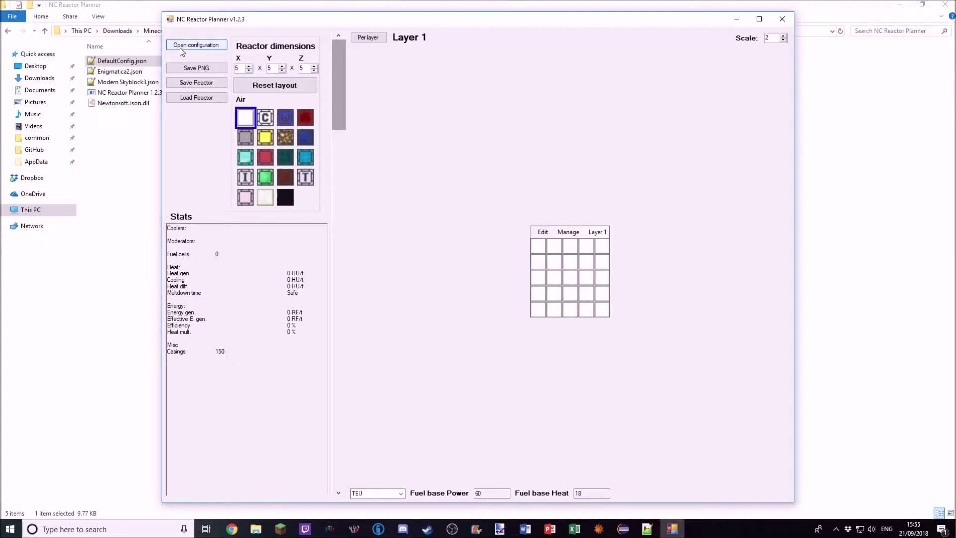
left_click(180, 49)
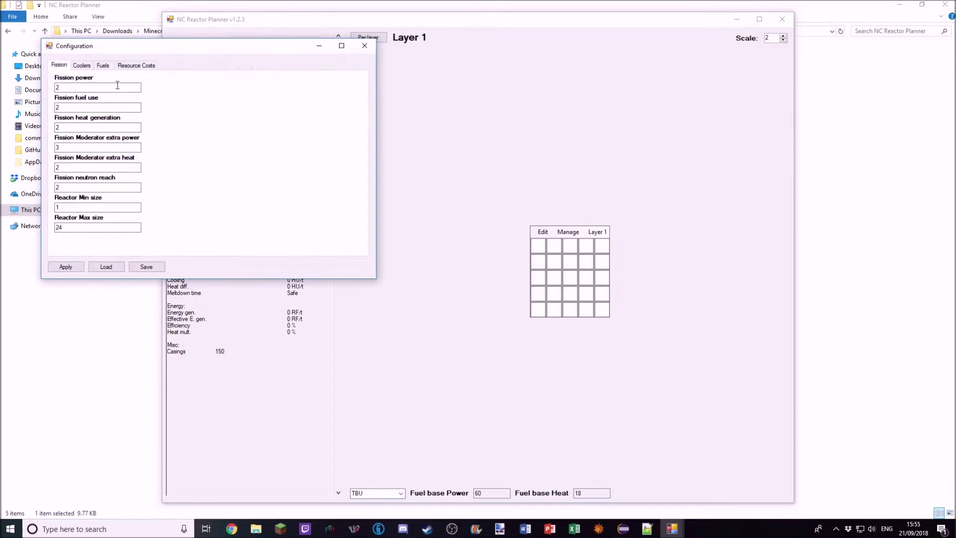
left_click(105, 267)
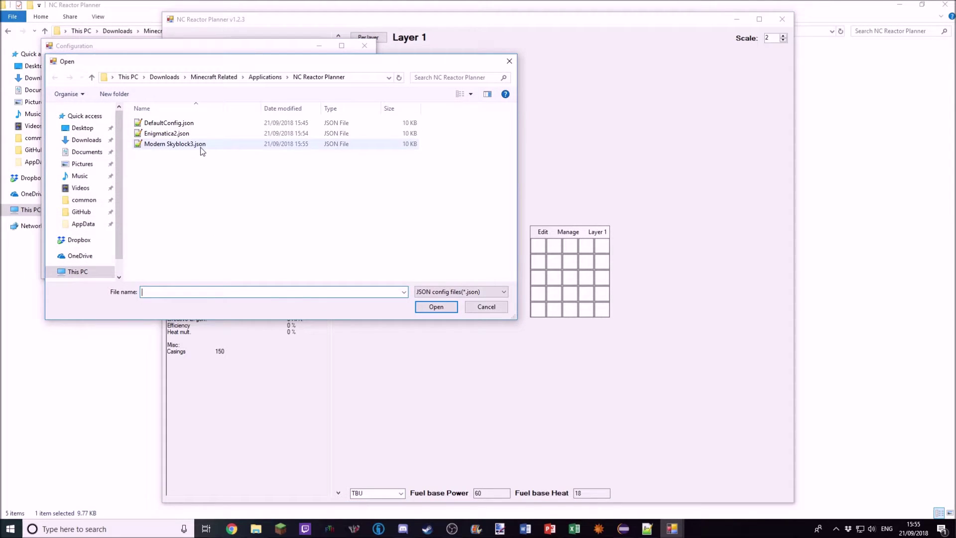
double_click(184, 124)
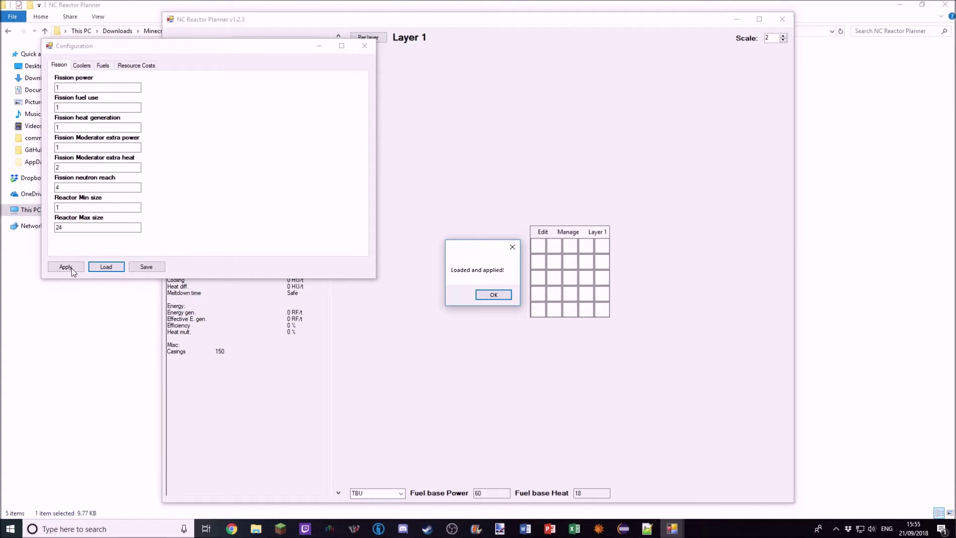
key("Return")
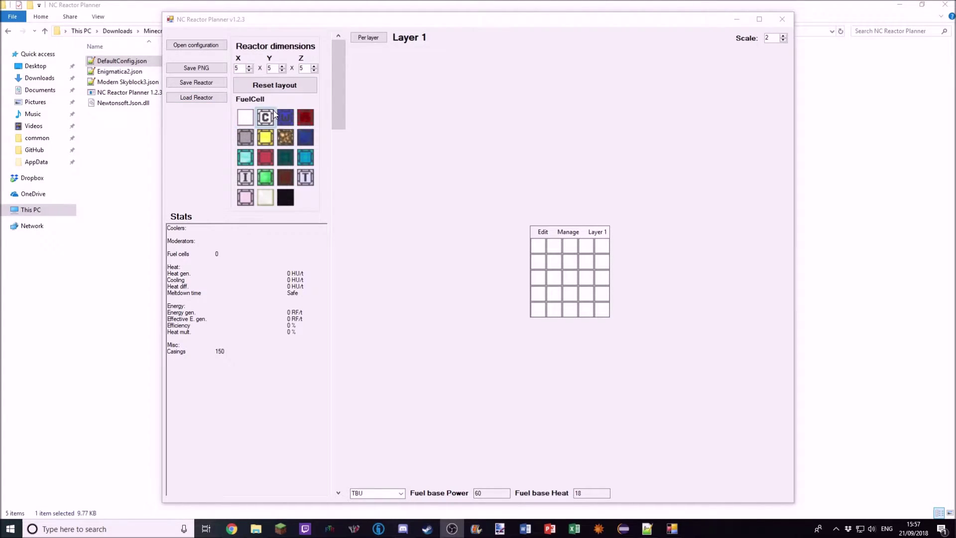
left_click(249, 70)
left_click(248, 70)
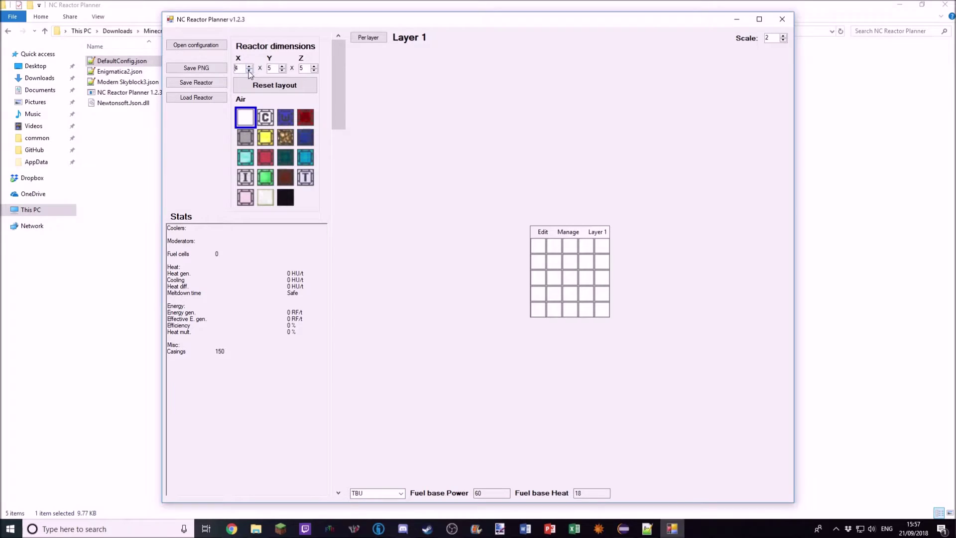
left_click(281, 70)
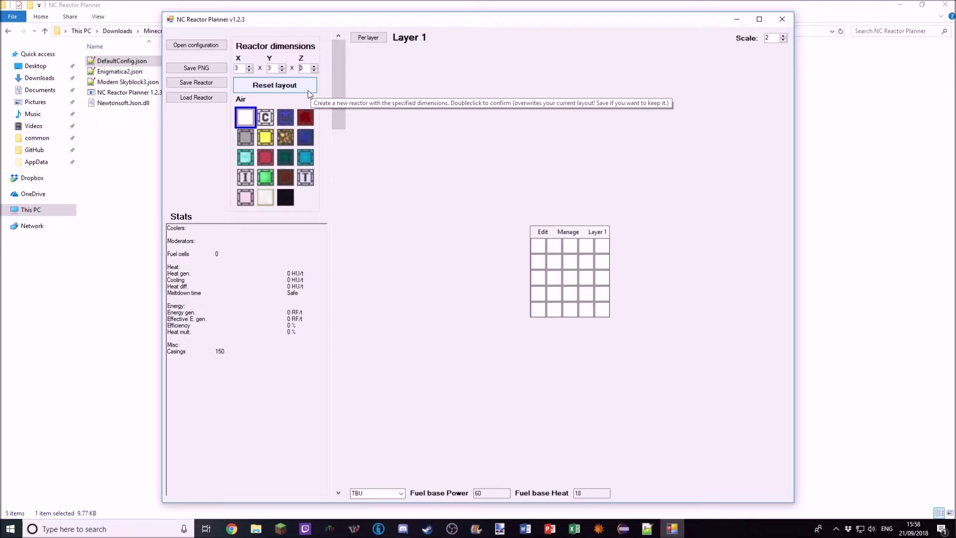
left_click(313, 117)
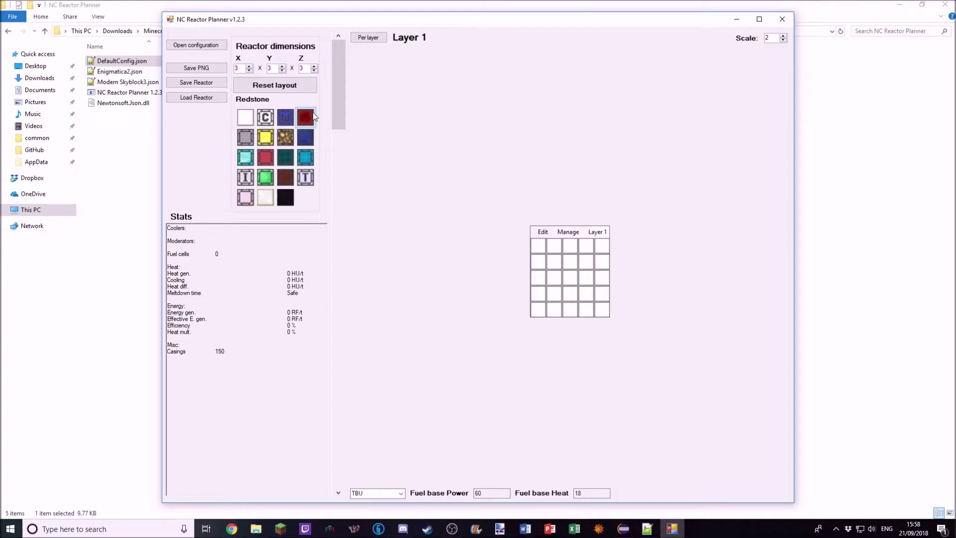
left_click(282, 88)
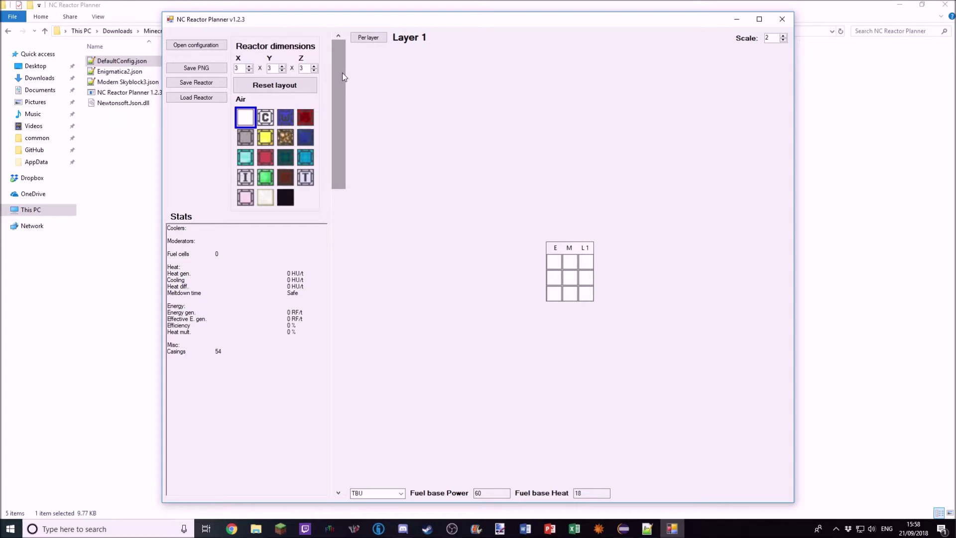
mouse_move(342, 76)
left_mouse_down()
mouse_move(348, 331)
mouse_move(334, 217)
mouse_move(335, 83)
left_mouse_up()
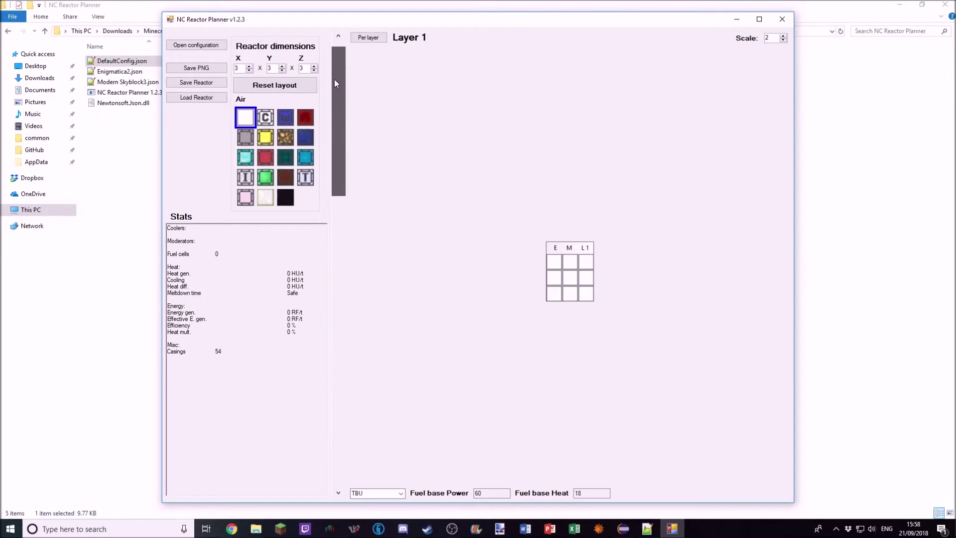
left_click(367, 38)
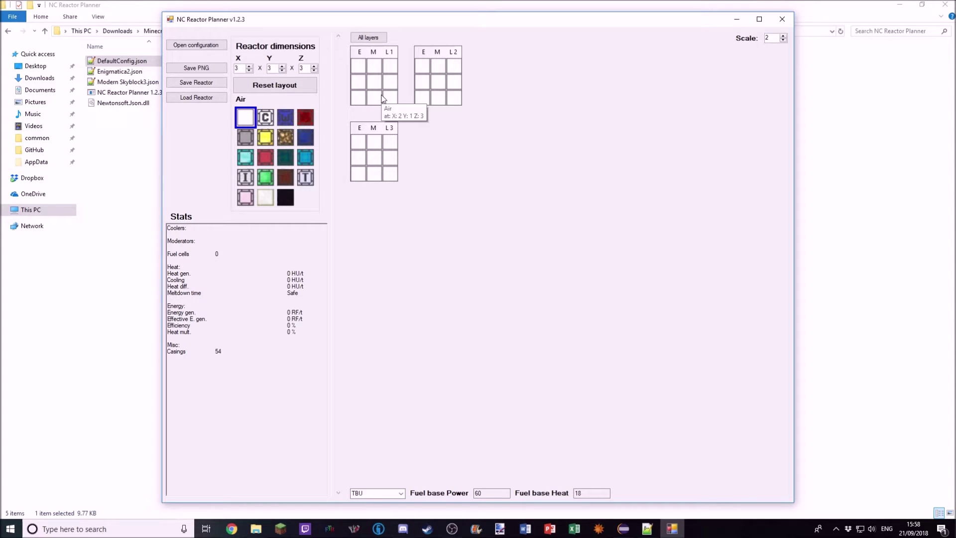
right_click(362, 53)
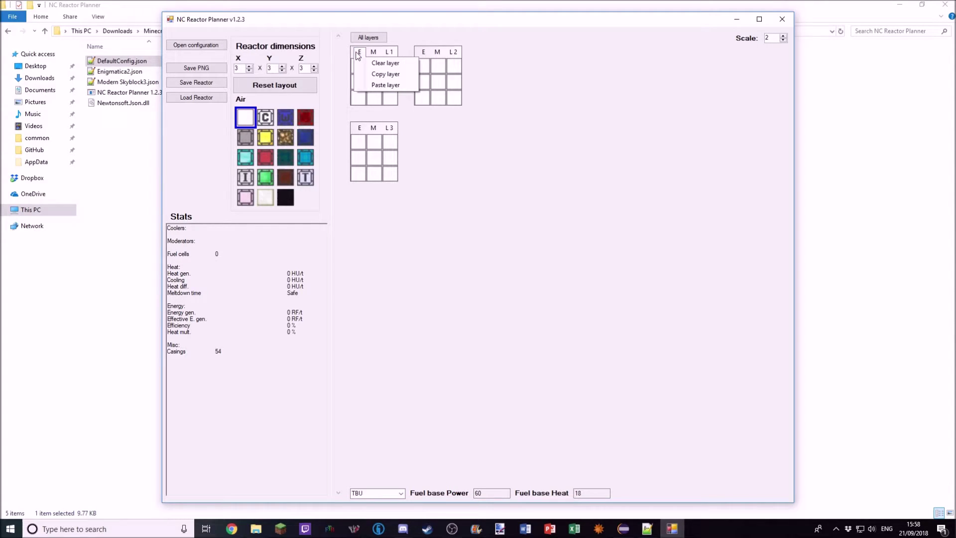
right_click(375, 53)
right_click(362, 53)
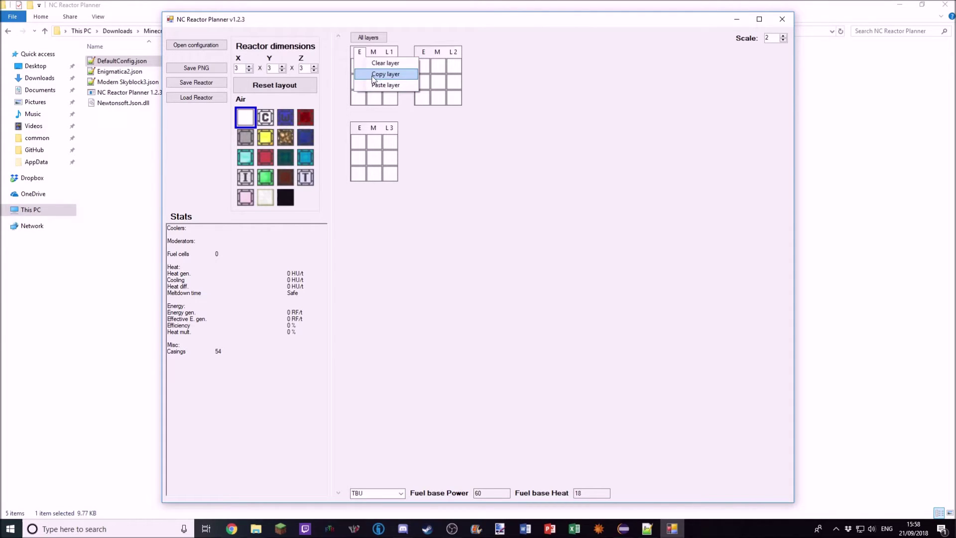
left_click(475, 196)
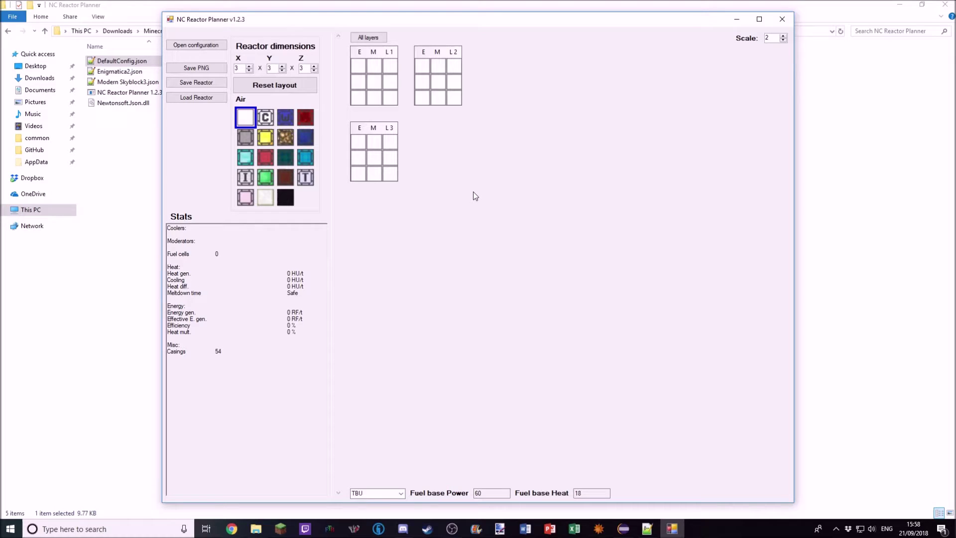
right_click(377, 55)
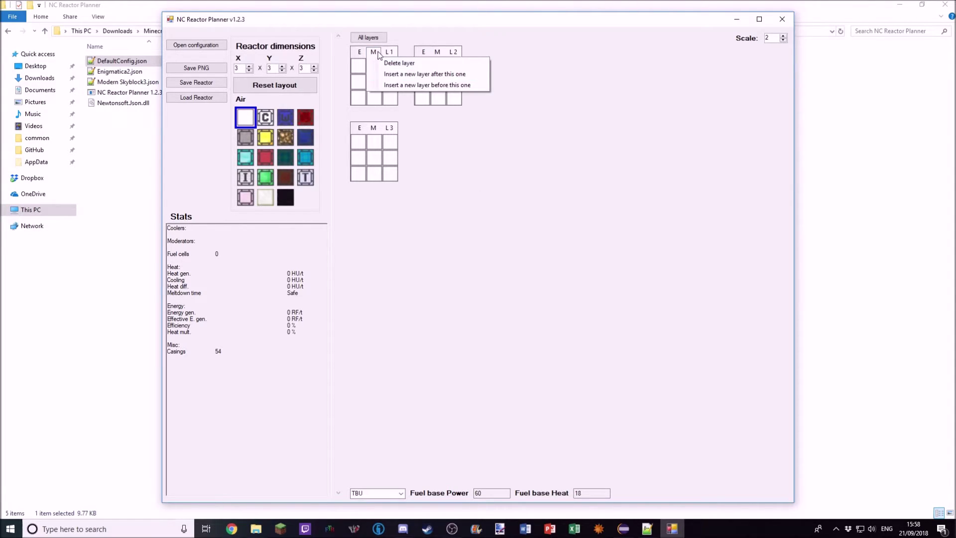
left_click(375, 56)
right_click(375, 56)
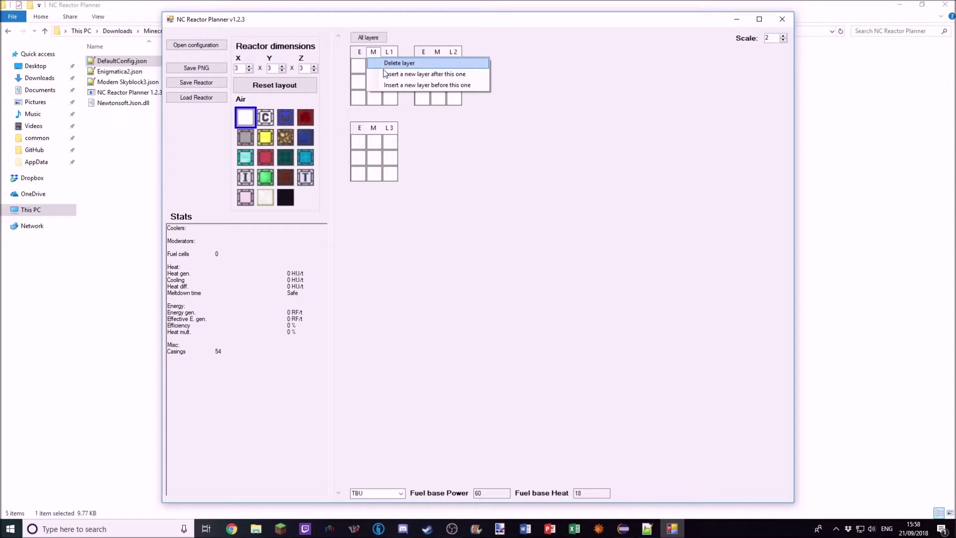
left_click(489, 189)
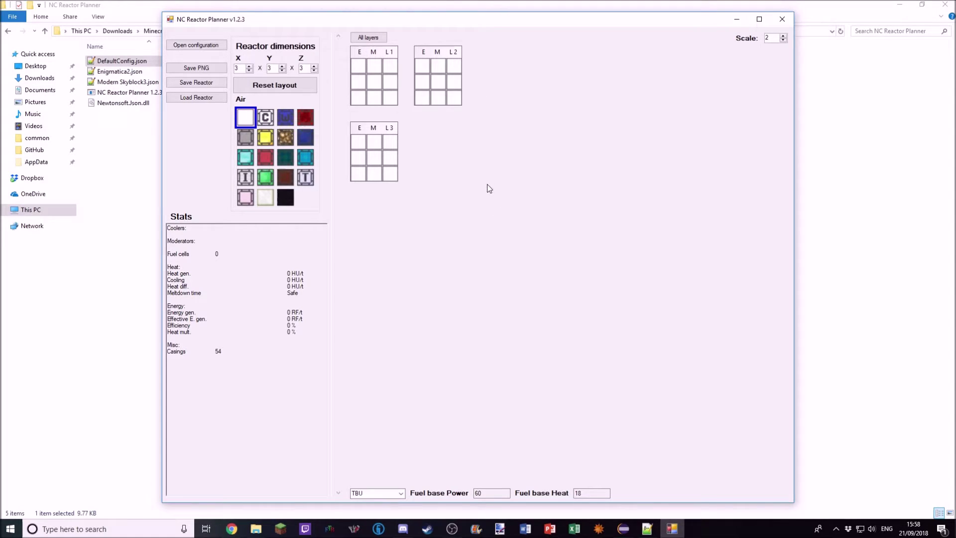
Step: Raise the display scale to 7 and choose the FuelCell block
left_click(783, 36)
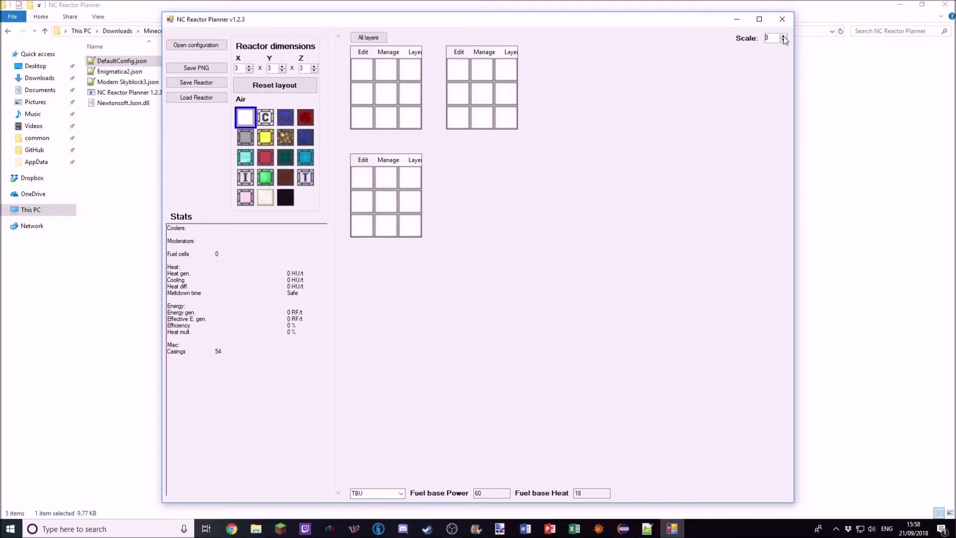
left_click(783, 37)
left_click(783, 37)
left_click(783, 37)
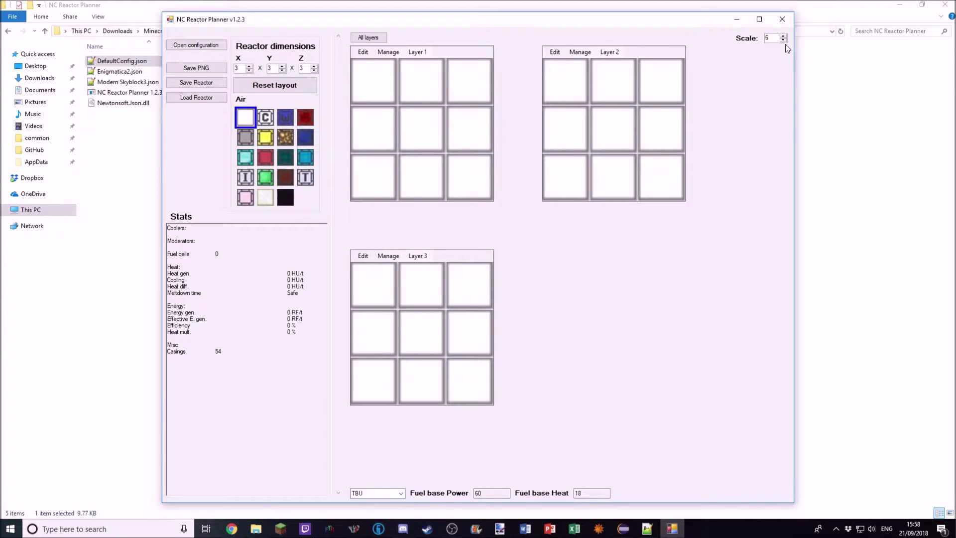
left_click(783, 37)
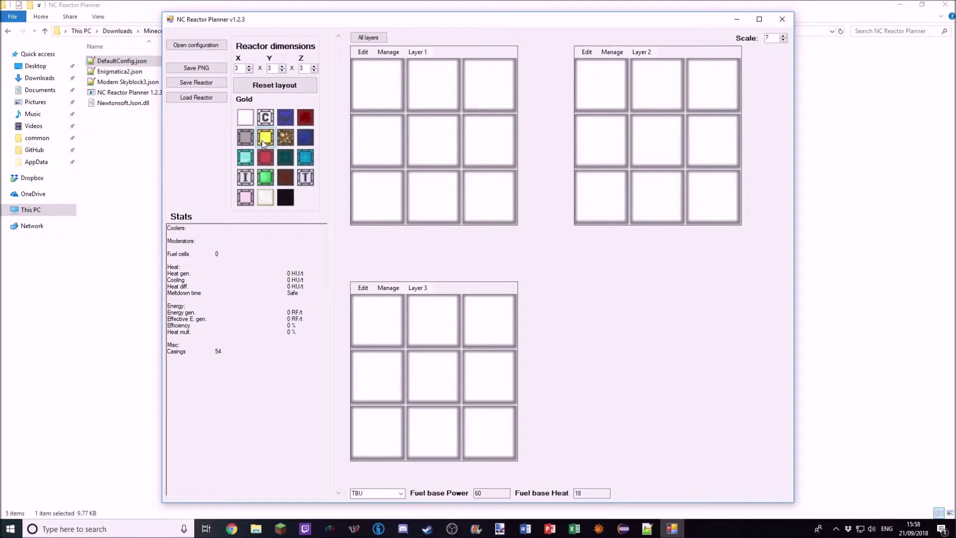
left_click(286, 125)
left_click(285, 177)
left_click(300, 140)
left_click(271, 121)
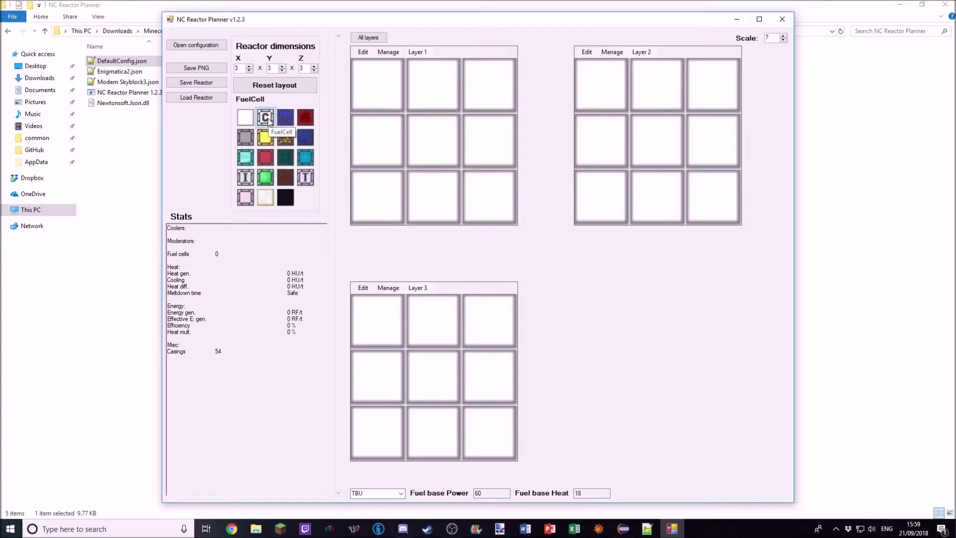
Step: Place fuel cells in the four corners of Layer 1 and Layer 3
left_click(377, 100)
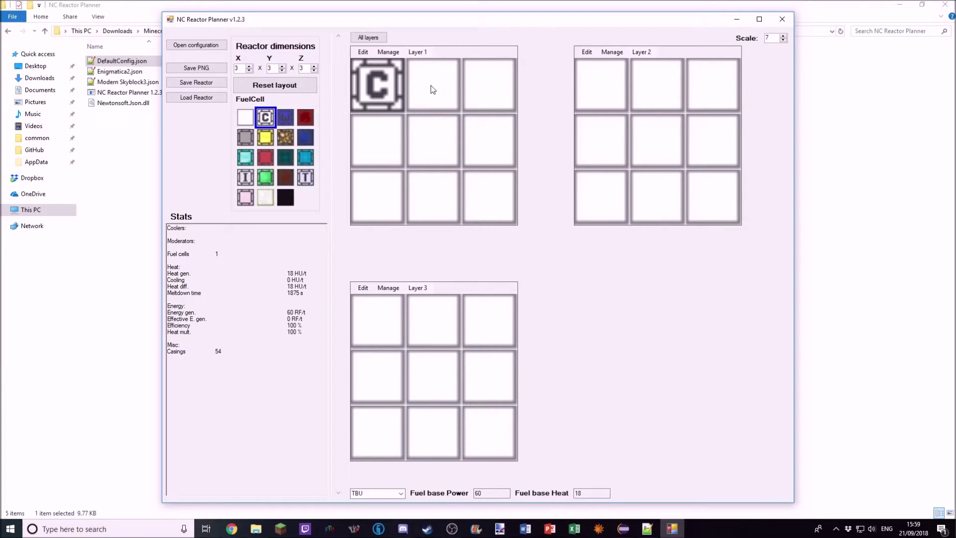
left_click(484, 91)
left_click(485, 190)
left_click(378, 196)
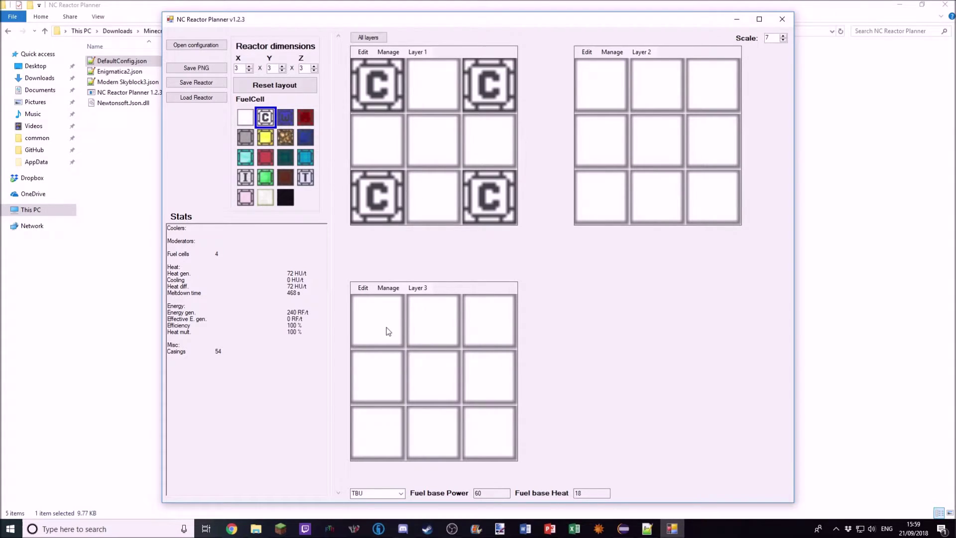
left_click(387, 326)
left_click(479, 326)
left_click(479, 414)
left_click(393, 420)
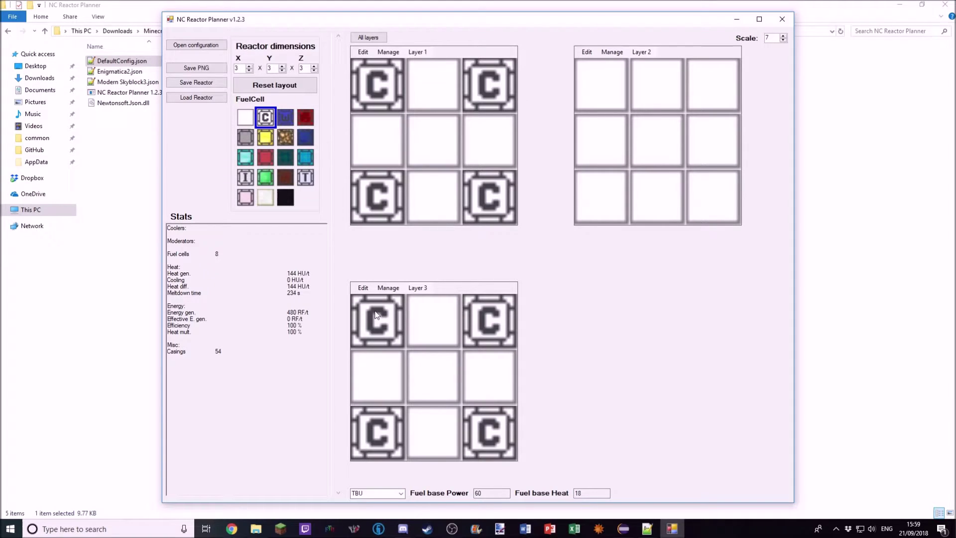
Step: Erase the extra fuel cells from Layer 1's middle and all of Layer 2 with Air
left_click_drag(376, 138, 470, 142)
left_click(429, 79)
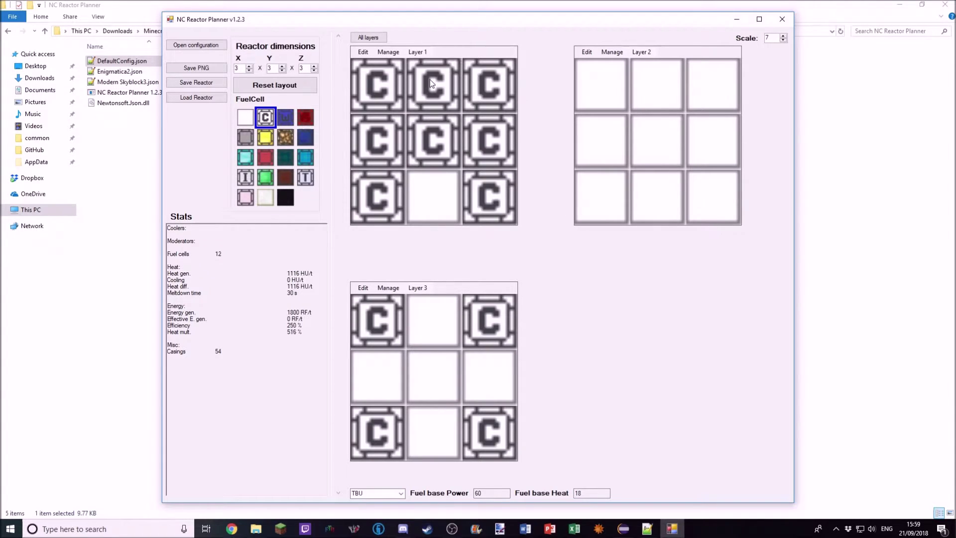
left_click(431, 199)
left_click_drag(600, 85, 647, 187)
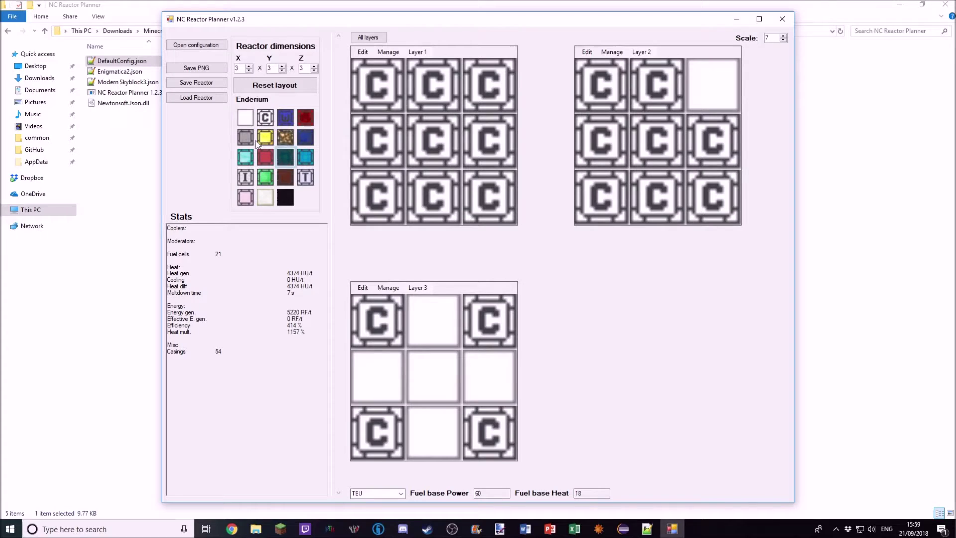
left_click(245, 118)
left_click(432, 83)
left_click(432, 196)
left_click_drag(376, 140, 510, 132)
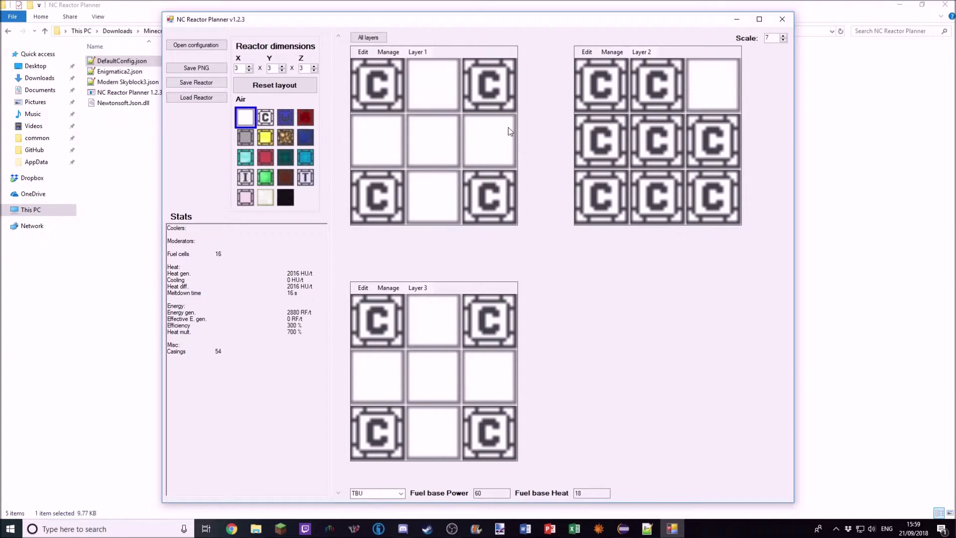
mouse_move(675, 91)
left_mouse_down()
mouse_move(576, 128)
mouse_move(625, 172)
left_mouse_up()
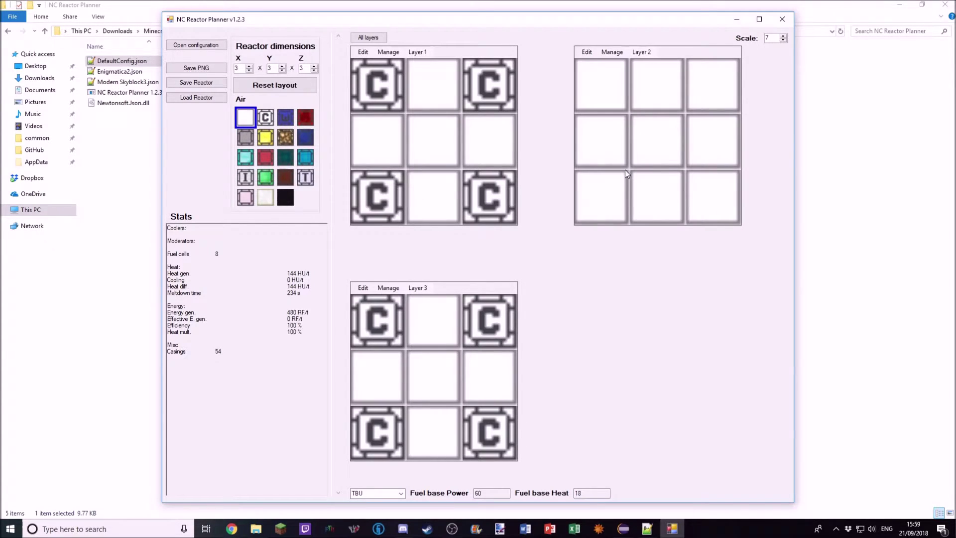
left_click(279, 122)
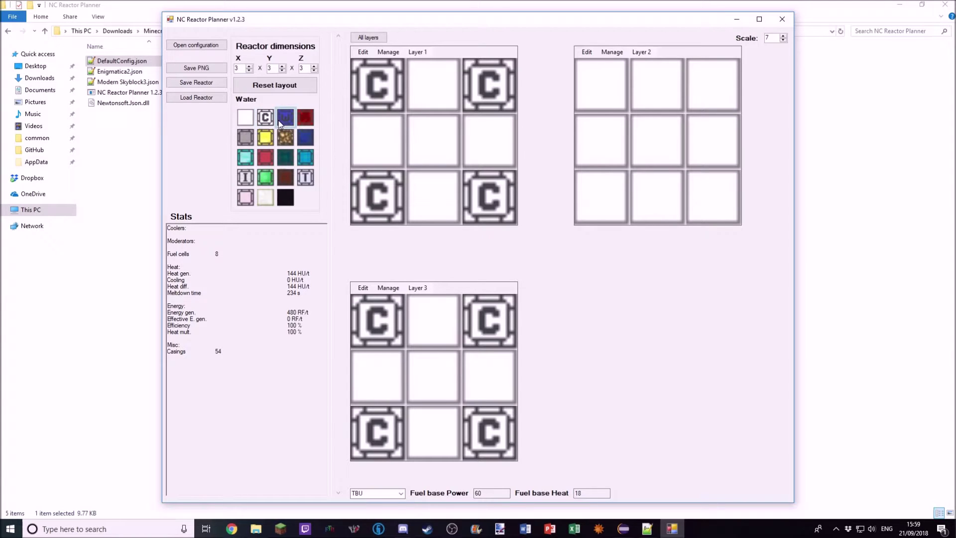
Step: Fill Layer 1 with Cryotheum on three edges, Redstone bottom-middle and Helium in the centre
left_click(308, 157)
left_click(421, 104)
left_click(391, 145)
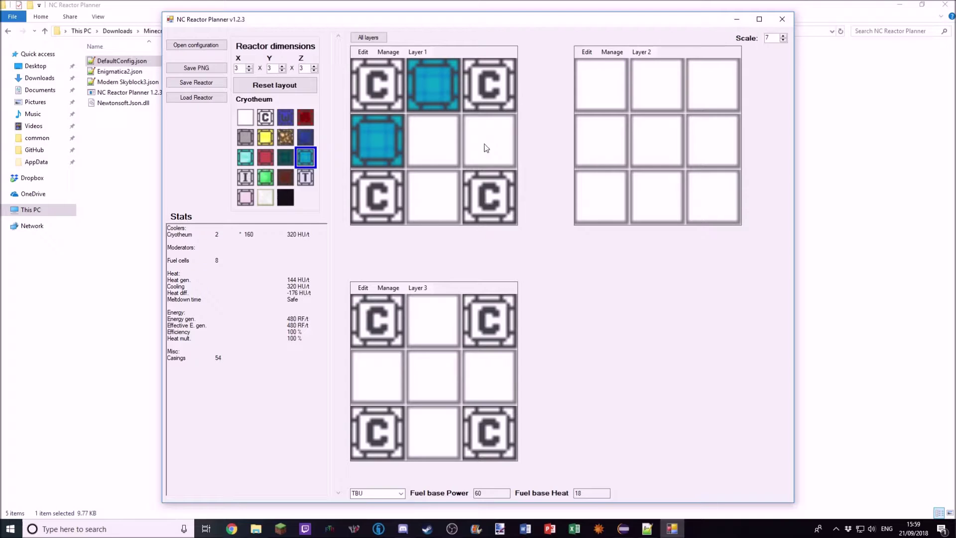
left_click(487, 148)
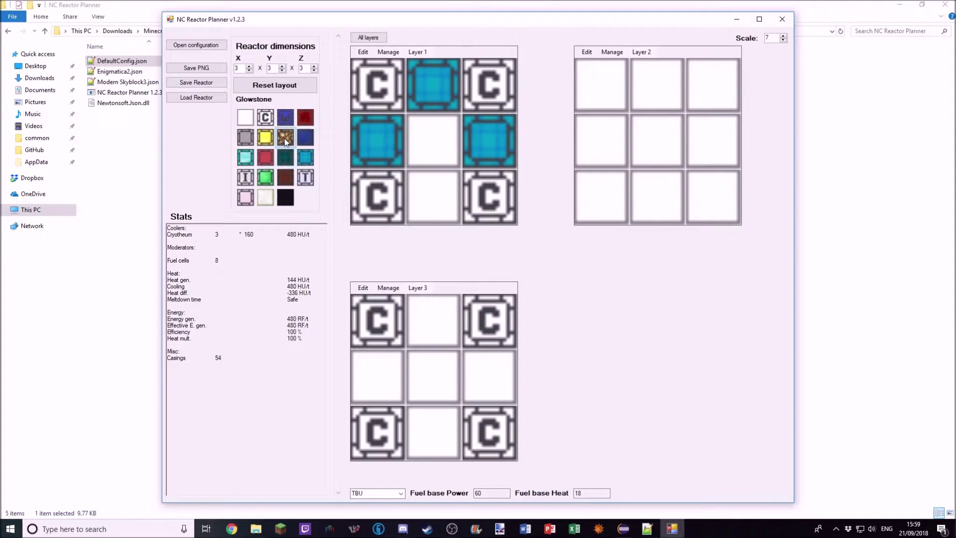
left_click(305, 118)
left_click(418, 178)
left_click(265, 159)
left_click(438, 164)
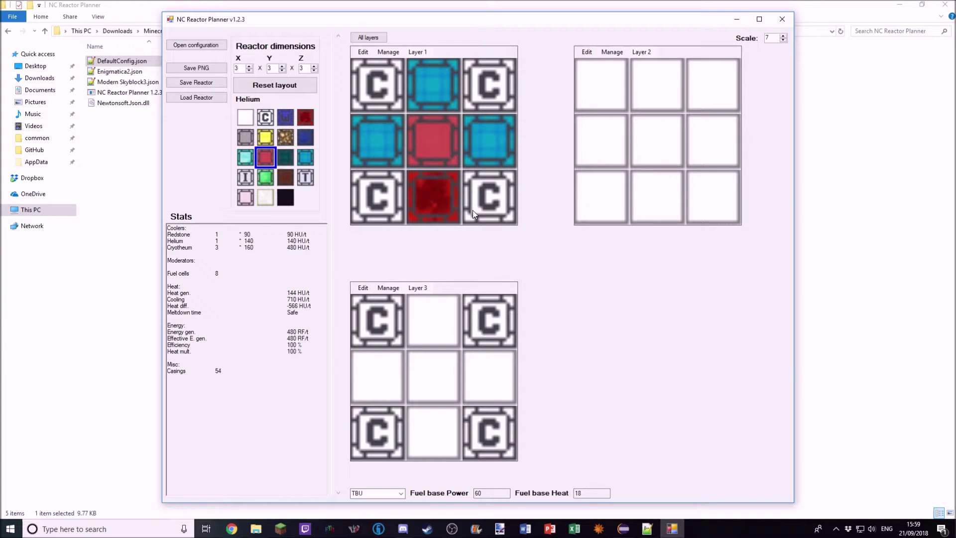
Step: Put Graphite moderators in the four corners of Layer 2
left_click(285, 197)
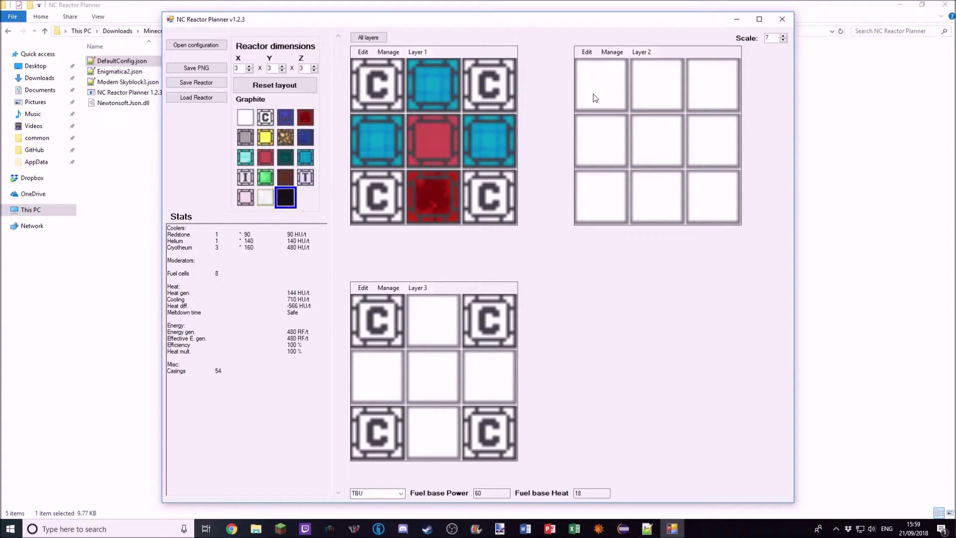
left_click(594, 95)
left_click(696, 96)
left_click(712, 197)
left_click(601, 197)
Step: Add Glowstone to Layer 2's four edge cells and Copper to its centre
left_click(286, 138)
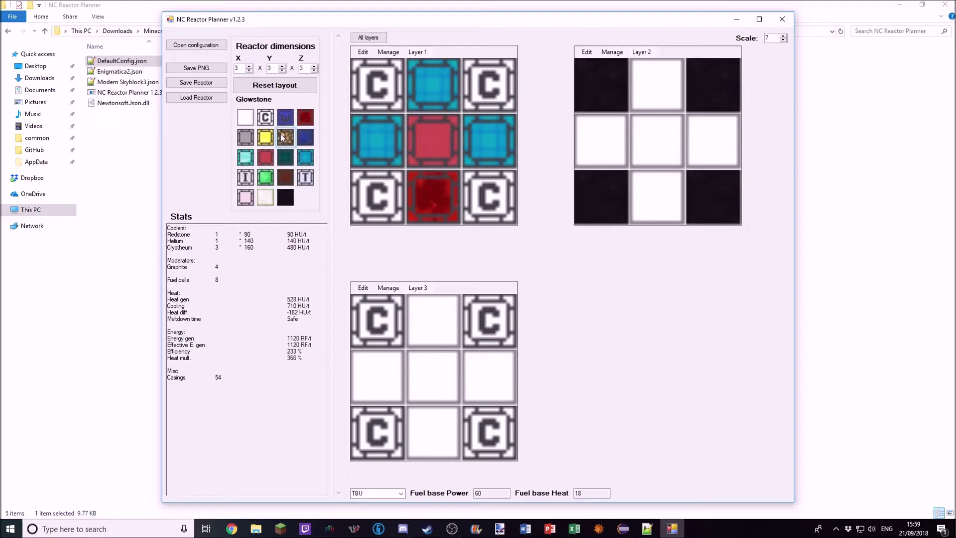
left_click(626, 120)
left_click(664, 87)
left_click(717, 138)
left_click(657, 197)
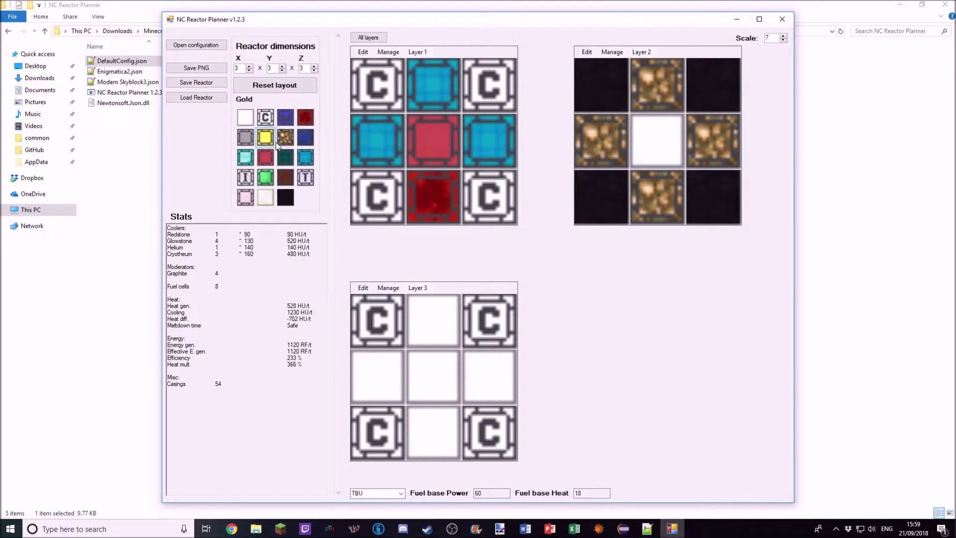
left_click(286, 180)
left_click(645, 147)
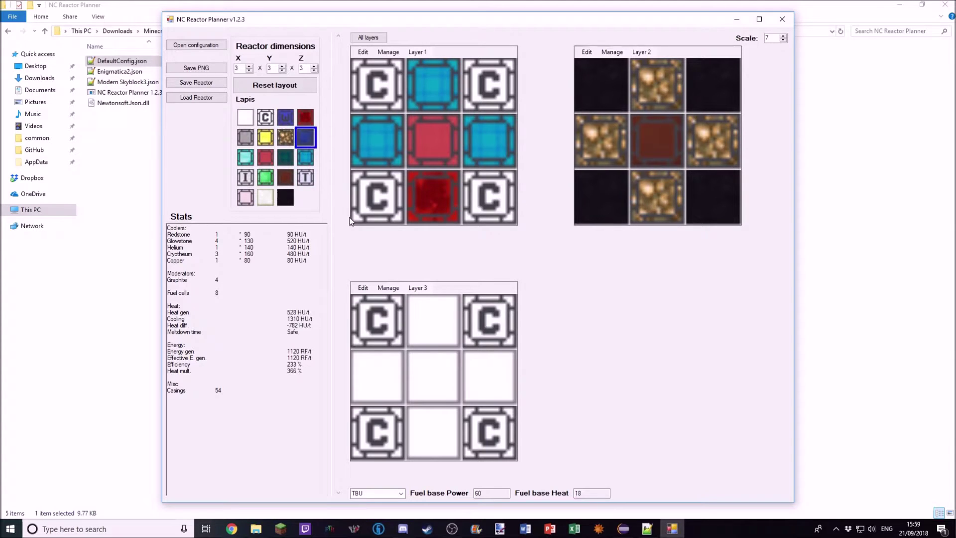
Step: Put Cryotheum in Layer 3's top, left and right middles and graphite bottom-middle
left_click(292, 132)
left_click(305, 157)
left_click(431, 318)
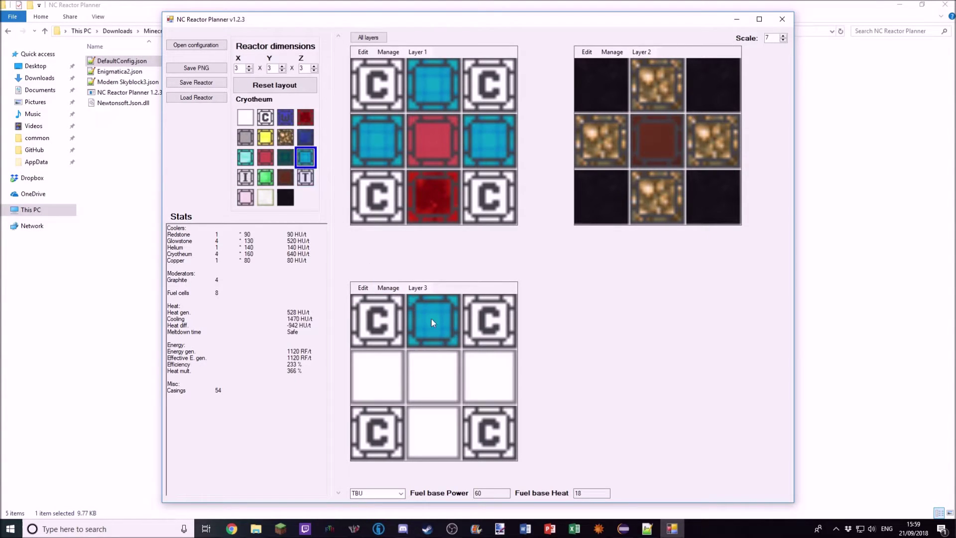
left_click(493, 366)
left_click(375, 371)
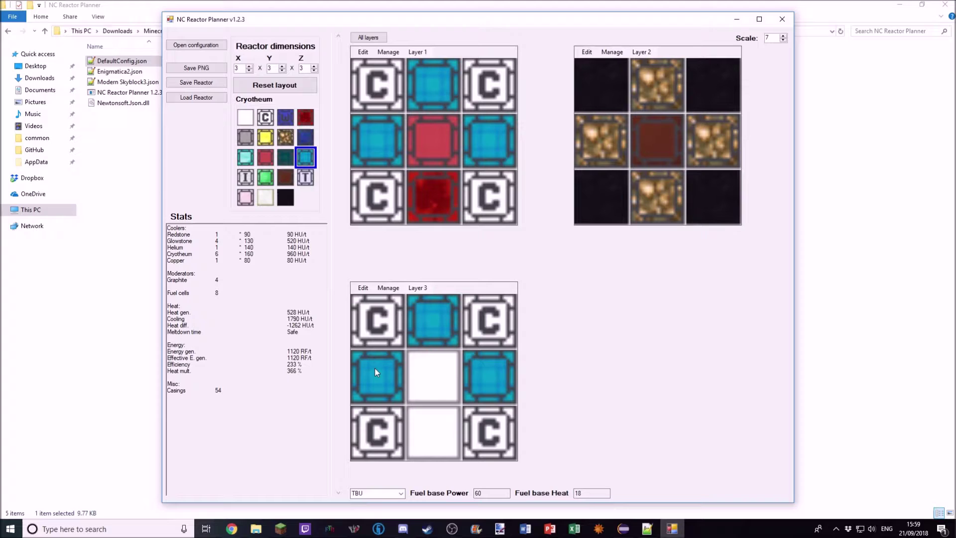
left_click(285, 177)
left_click(286, 197)
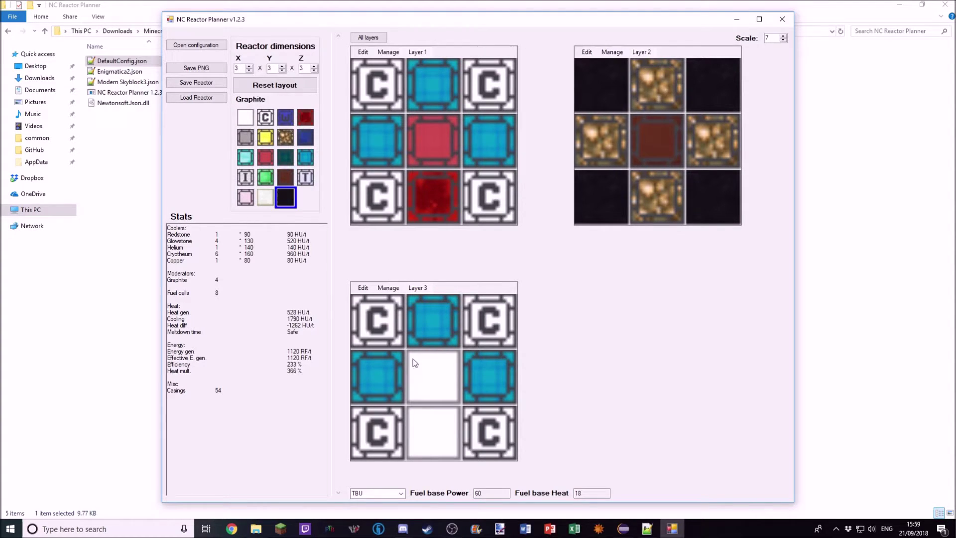
left_click(433, 432)
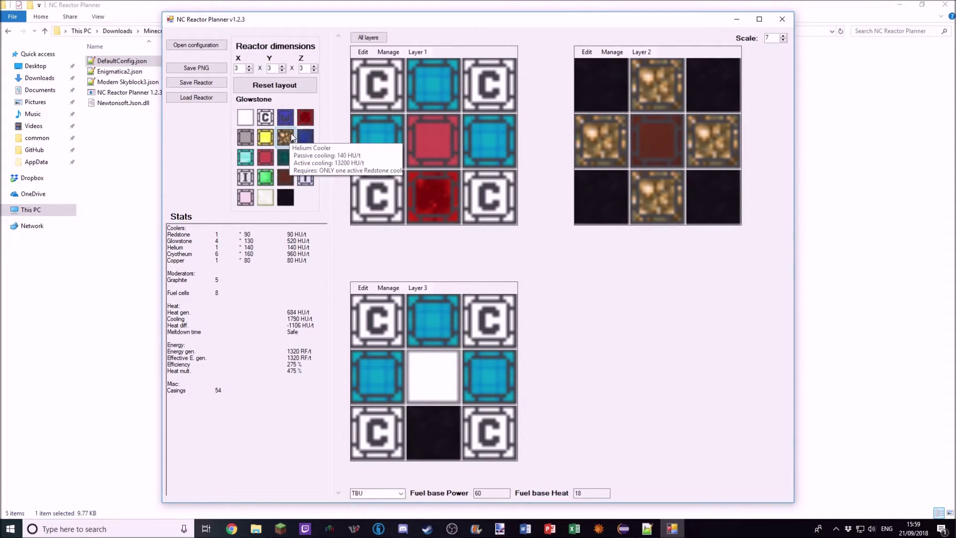
Step: Place a Magnesium cooler in Layer 3's centre and check the cooler, moderator and heat stats
left_click(245, 197)
left_click(428, 372)
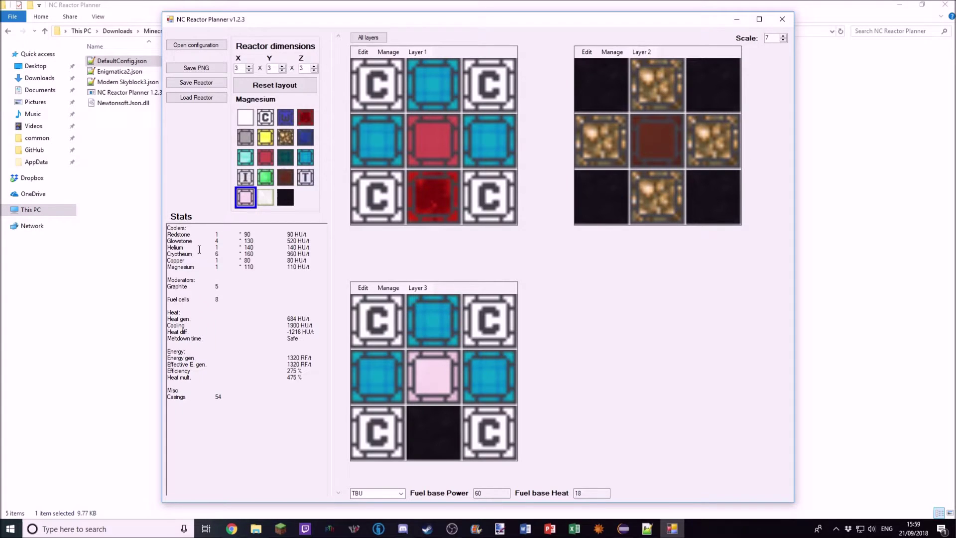
left_click_drag(196, 237, 253, 269)
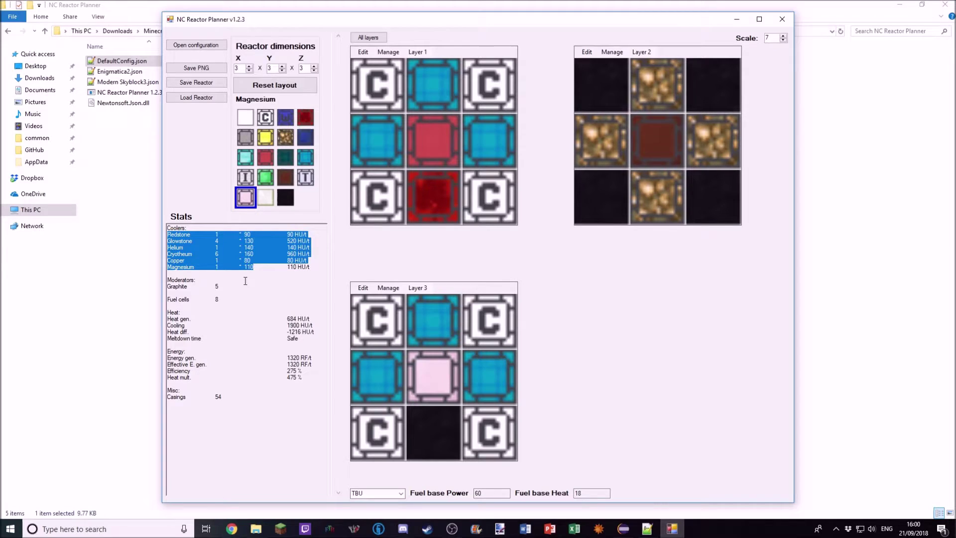
left_click(194, 291)
left_click_drag(167, 279, 225, 299)
left_click(229, 328)
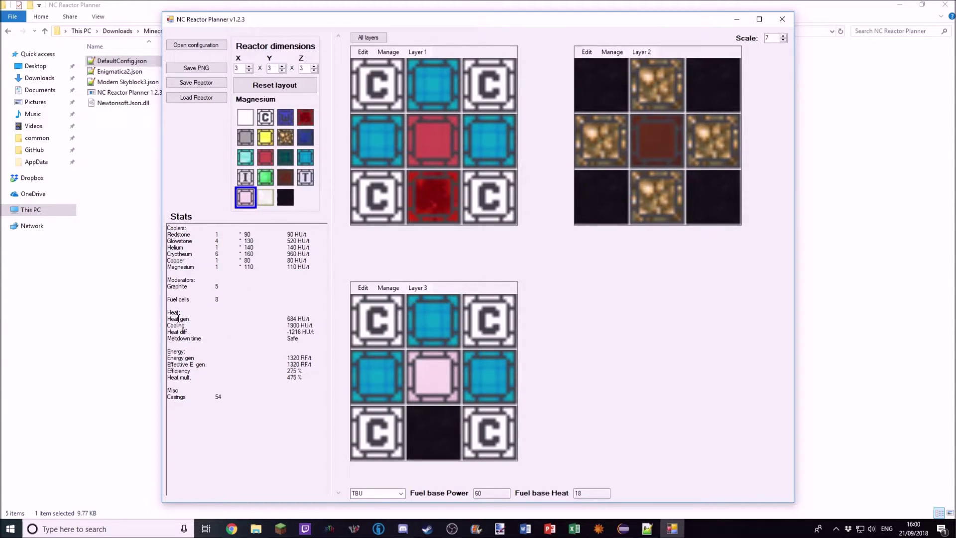
left_click_drag(178, 318, 306, 338)
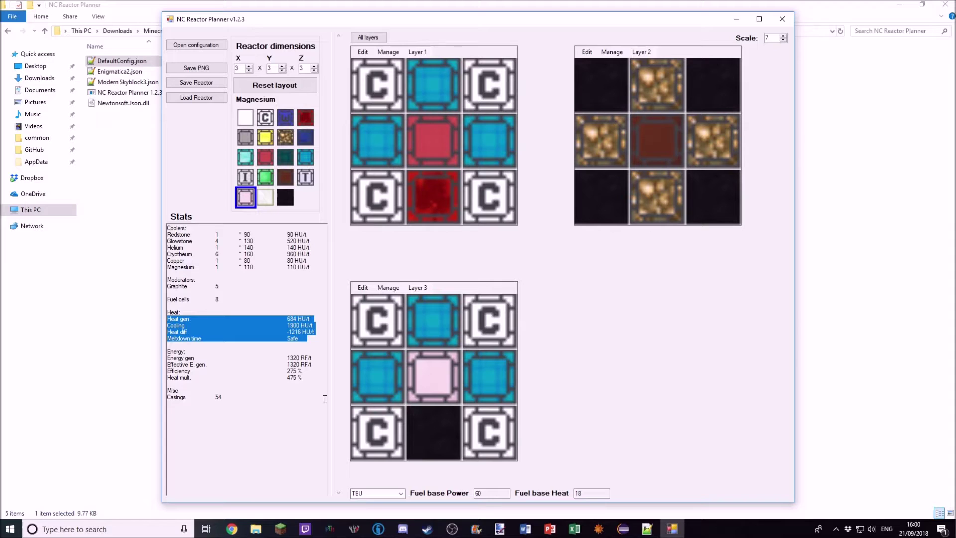
left_click(286, 334)
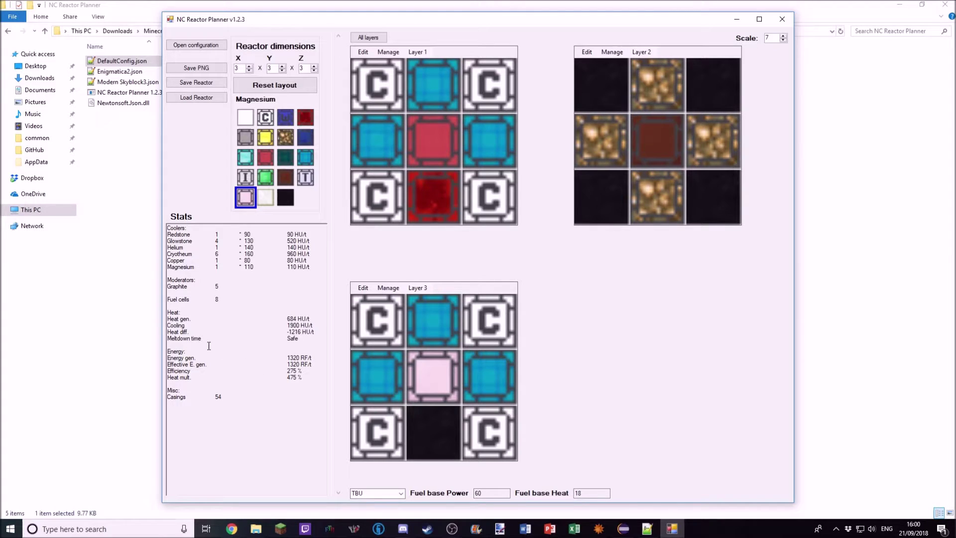
Step: Switch the reactor fuel from TBU to LEU-235
left_click(402, 495)
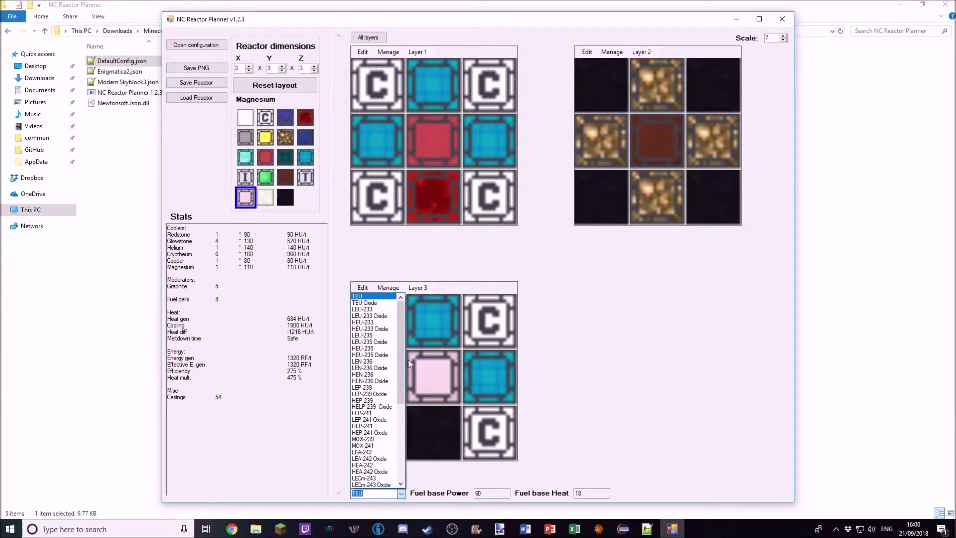
mouse_move(402, 349)
left_mouse_down()
mouse_move(406, 402)
mouse_move(406, 342)
left_mouse_up()
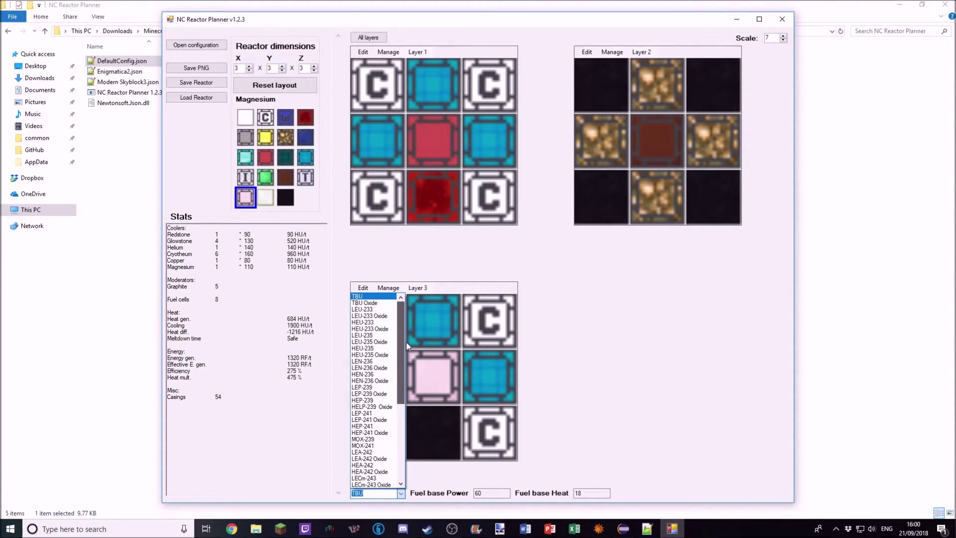
left_click(371, 337)
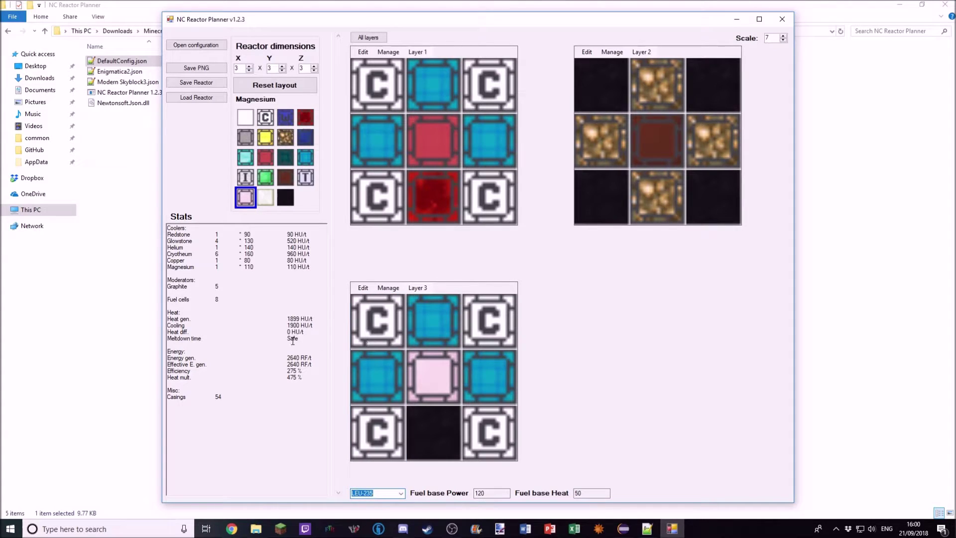
left_click_drag(286, 331, 318, 332)
left_click(298, 339)
Step: Review the new stats: efficiency, heat multiplier and the casing count of 54
mouse_move(446, 301)
left_click_drag(287, 370, 296, 378)
left_click(323, 356)
double_click(220, 397)
left_click(229, 396)
mouse_move(361, 194)
left_click(282, 154)
left_click(265, 137)
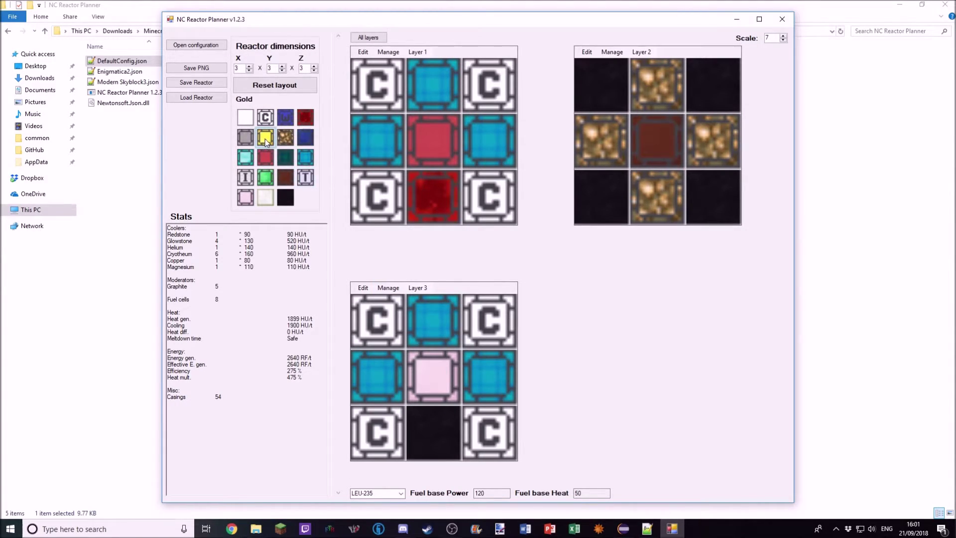
left_click(487, 375)
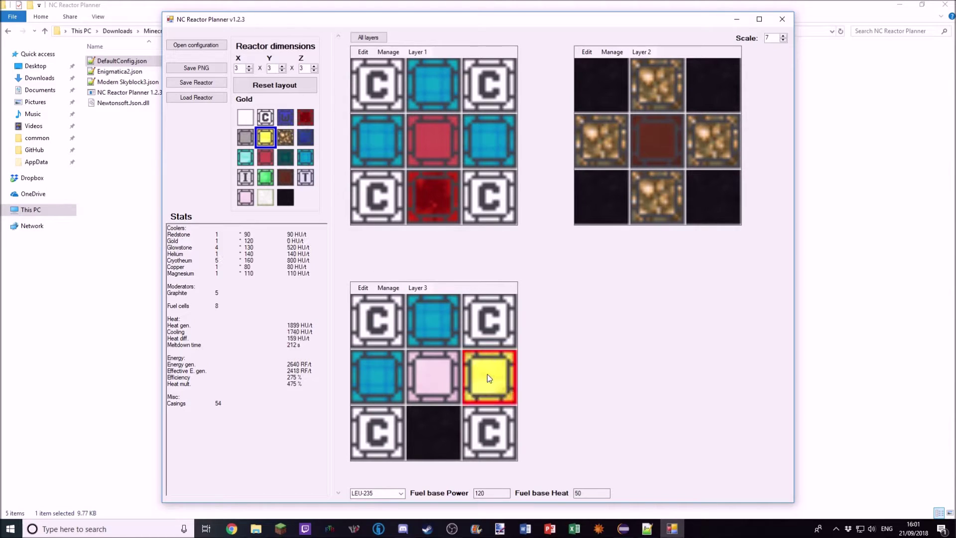
mouse_move(464, 351)
mouse_move(487, 374)
scroll(572, 259, "down", 3)
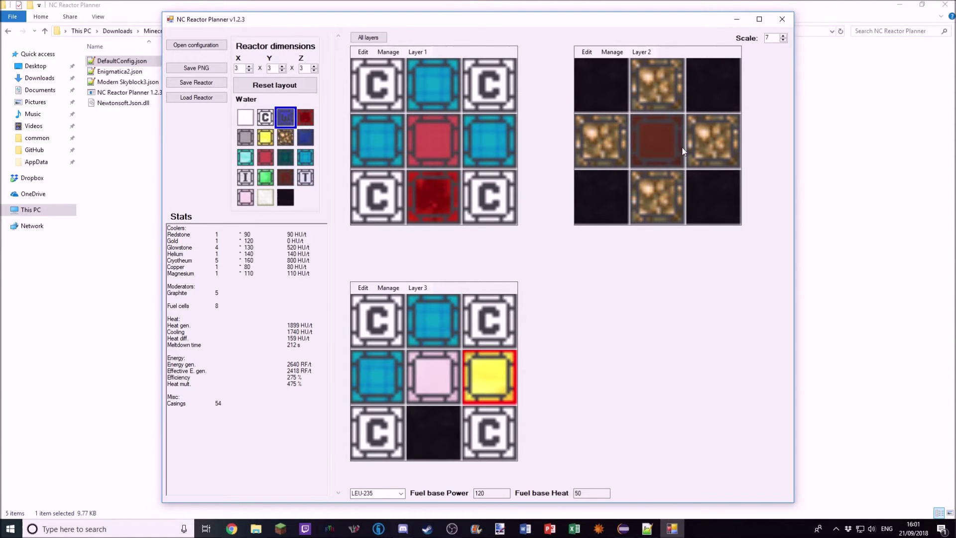
left_click(705, 147)
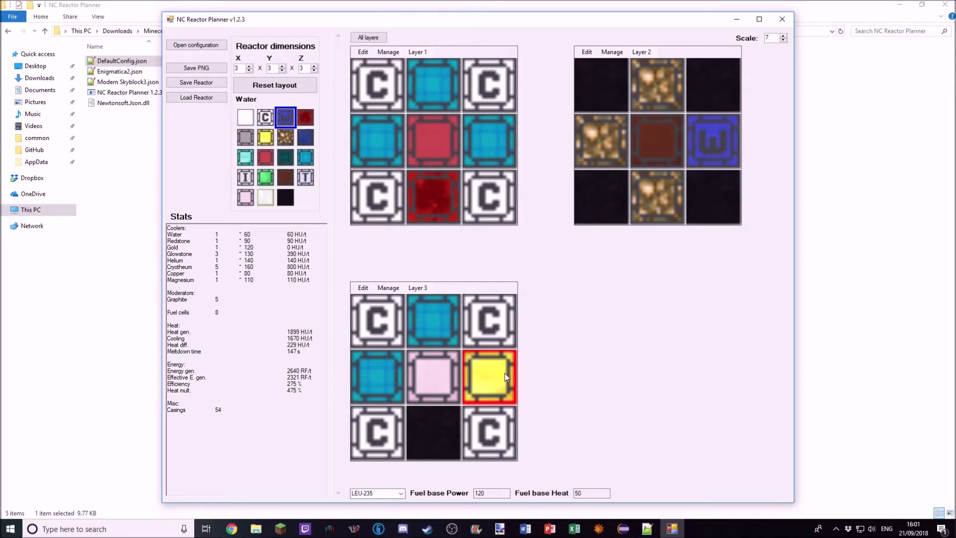
left_click(266, 137)
left_click(285, 137)
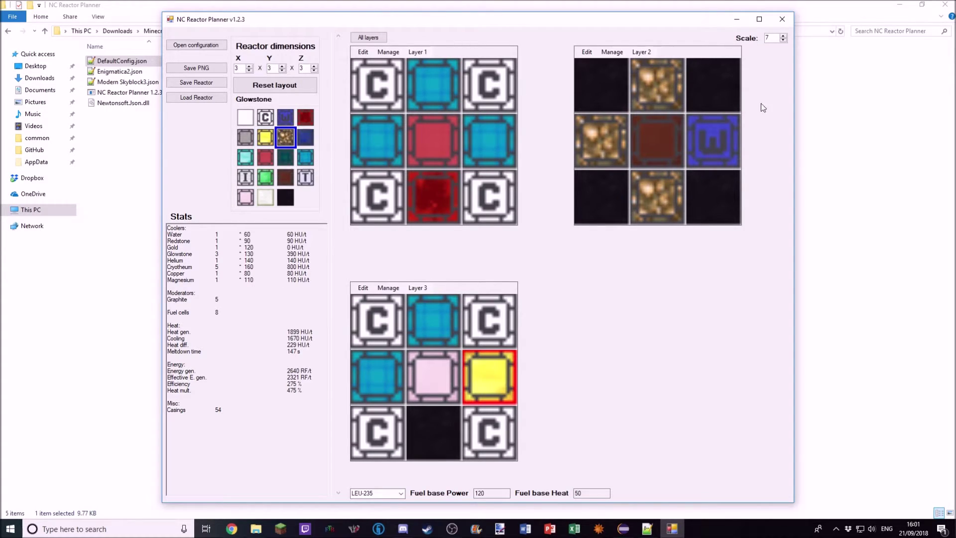
left_click(703, 148)
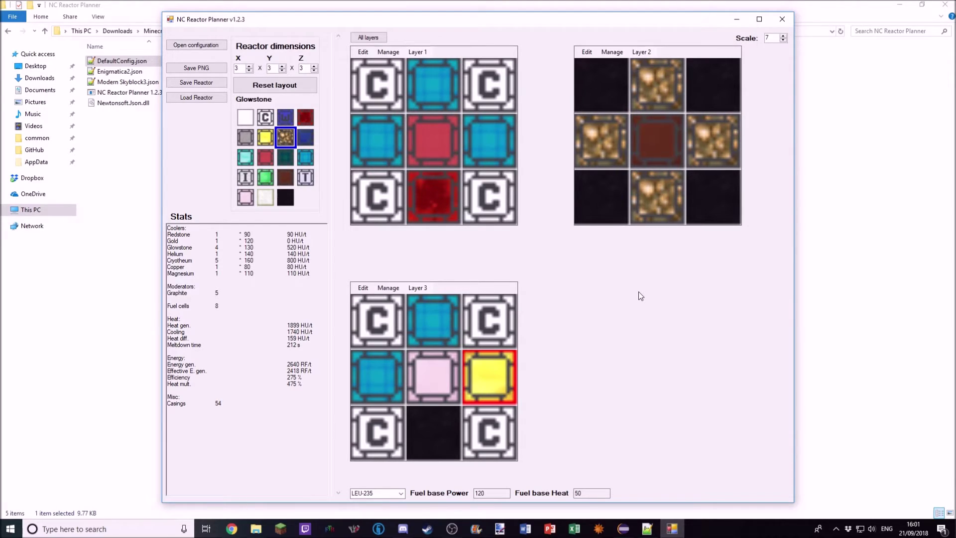
left_click(301, 157)
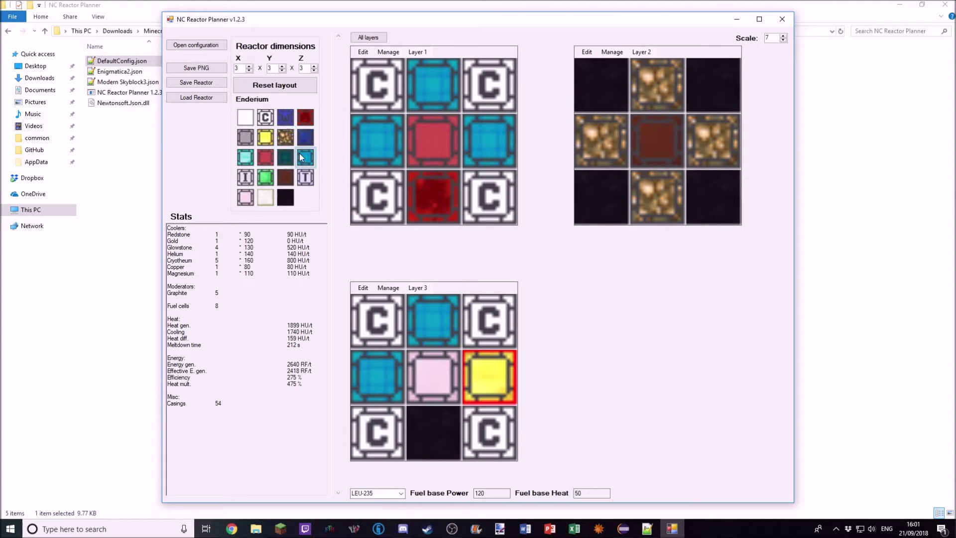
left_click(480, 370)
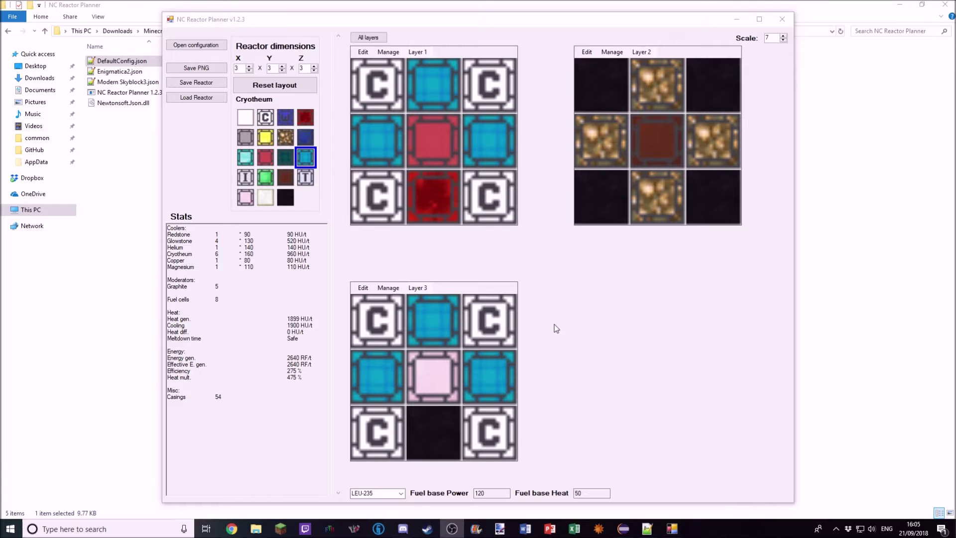
Step: Save the reactor file in the NC Reactor Planner folder as Tutorial build v2.json
left_click(186, 85)
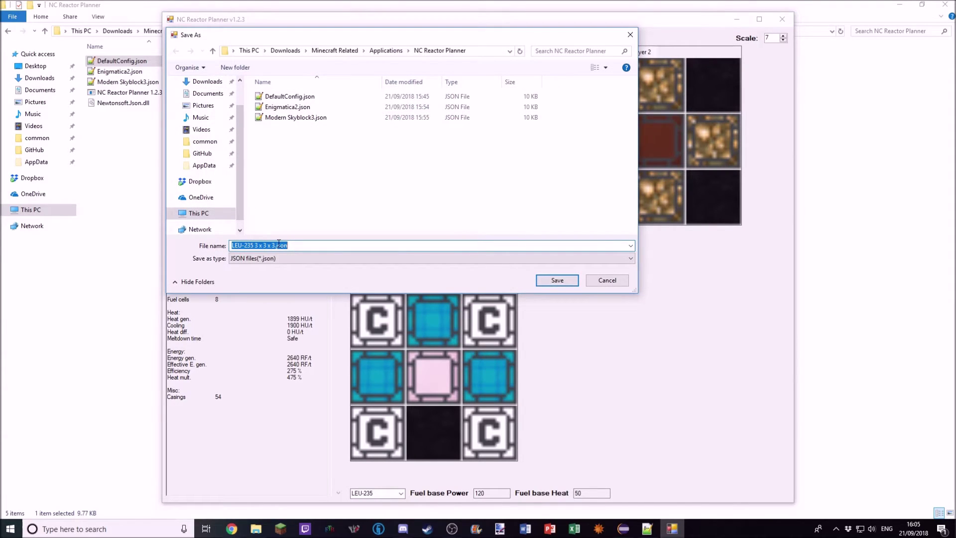
left_click(288, 175)
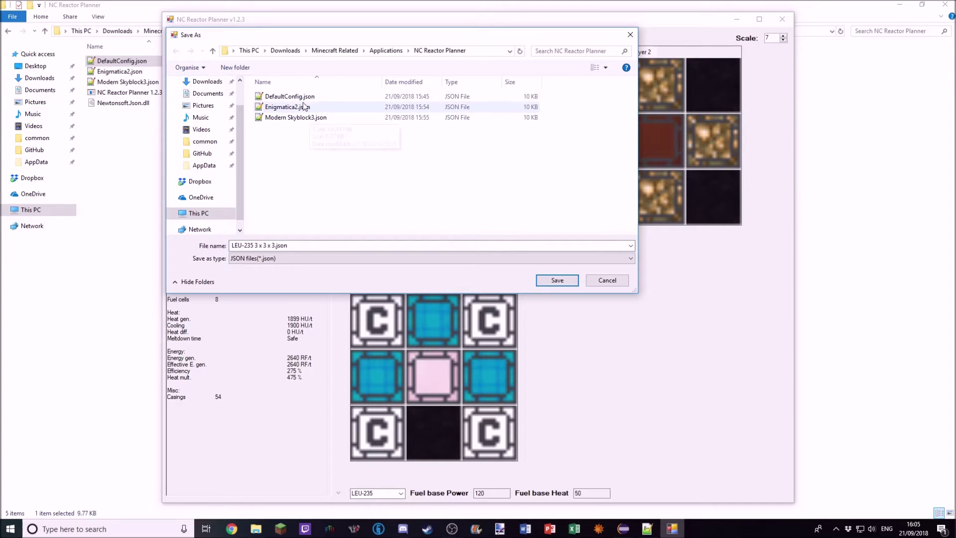
left_click(273, 246)
double_click(273, 245)
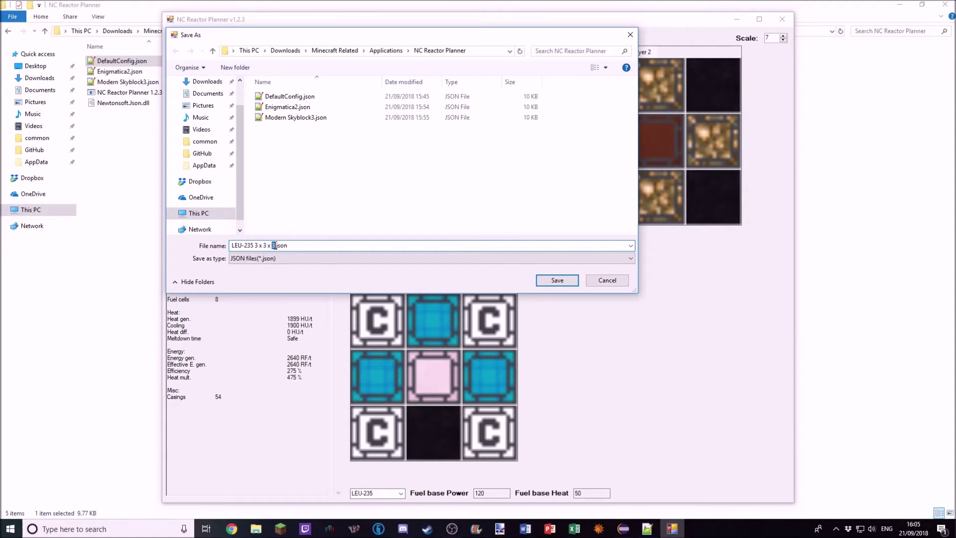
left_click_drag(274, 245, 148, 330)
type("Tutorial build v1")
left_click(556, 281)
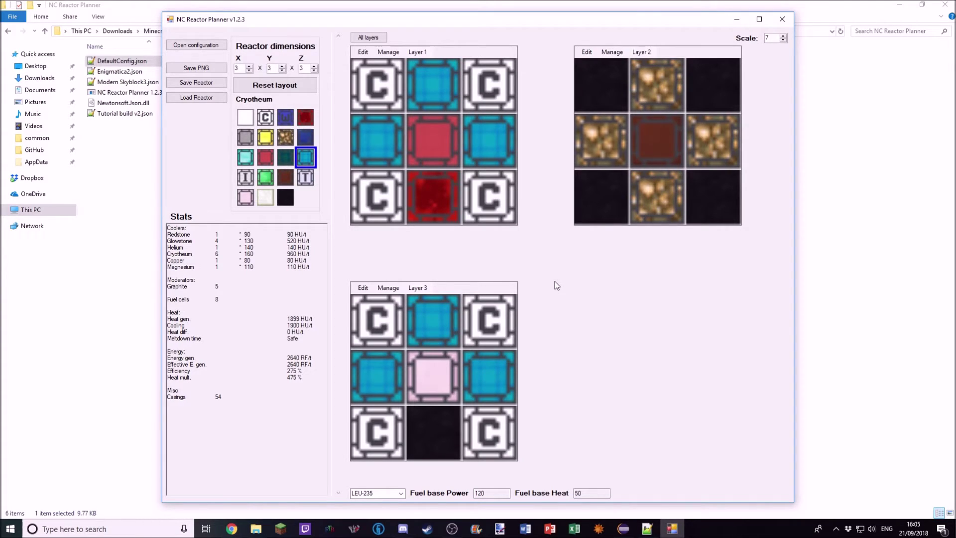
Step: Resize the reactor to 5x6x6, reset it to an empty layout and shrink the grid scale
left_click(249, 65)
left_click(249, 66)
left_click(281, 65)
left_click(282, 65)
left_click(314, 66)
left_click(314, 66)
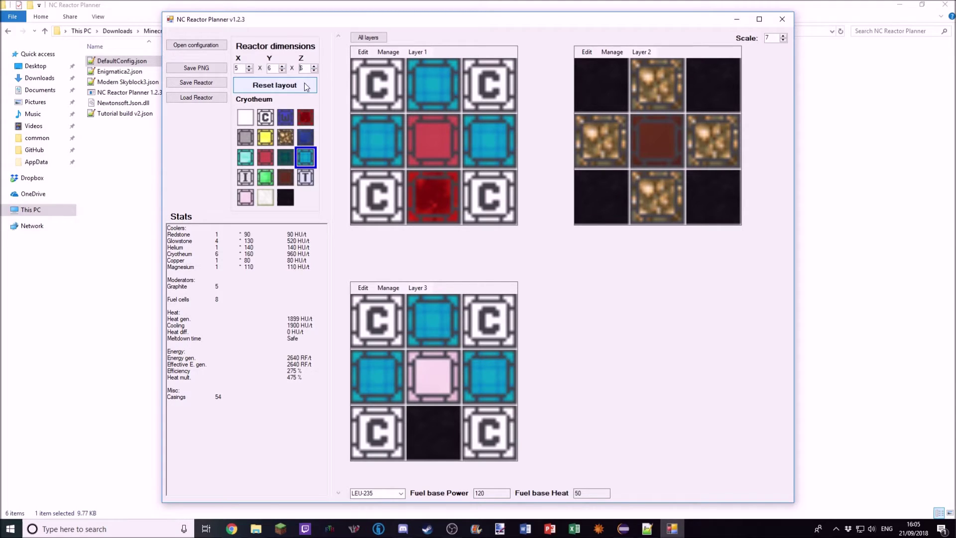
left_click(305, 157)
left_click(275, 85)
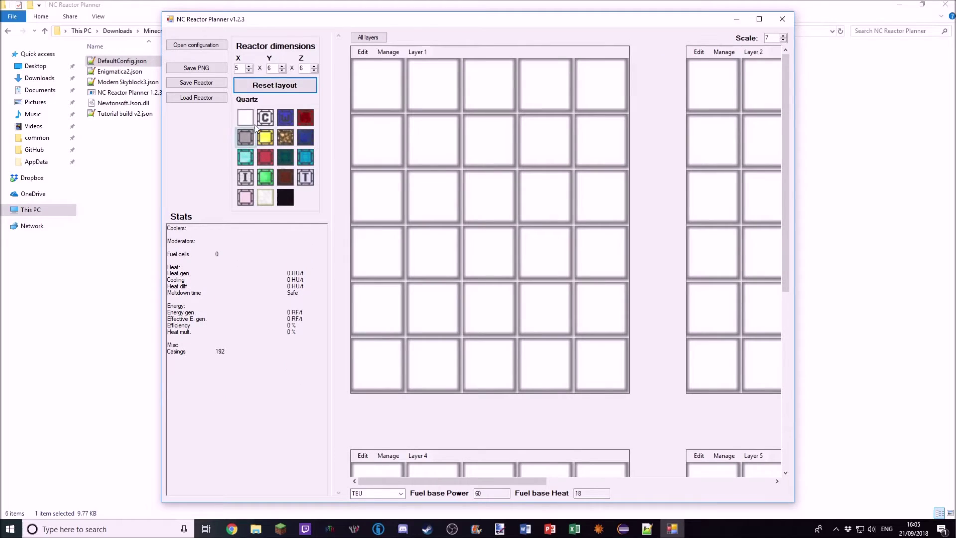
left_click(784, 40)
left_click(784, 40)
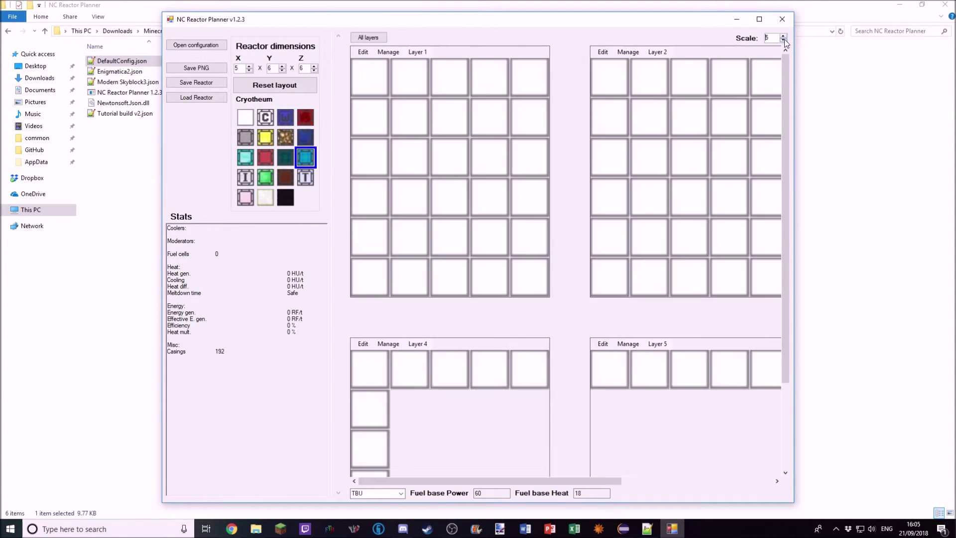
left_click(784, 40)
left_click(784, 40)
left_click(784, 40)
left_click(265, 158)
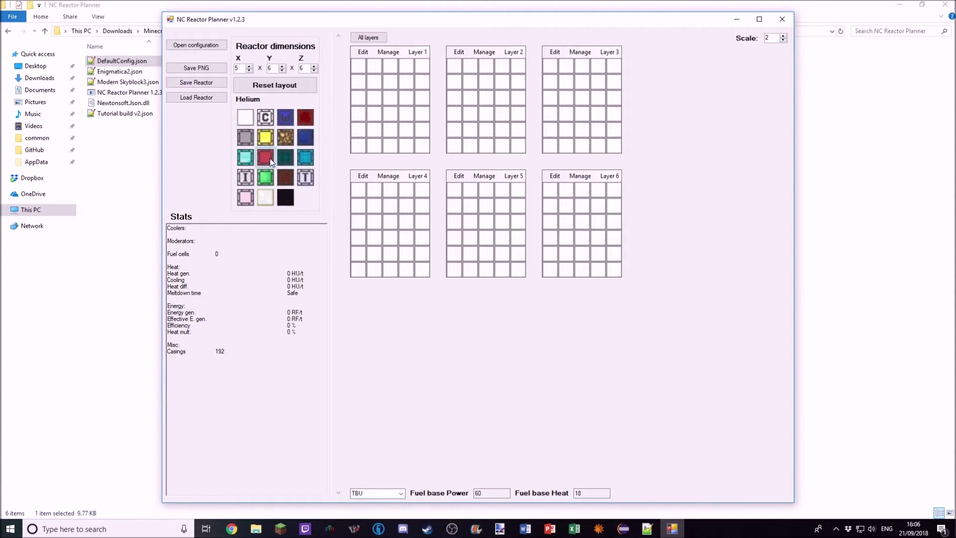
Step: Place Helium coolers scattered across the six layer grids
left_click(518, 190)
left_click(454, 130)
left_click(581, 66)
left_click(502, 221)
left_click(469, 66)
left_click(374, 146)
left_click(374, 206)
left_click(406, 254)
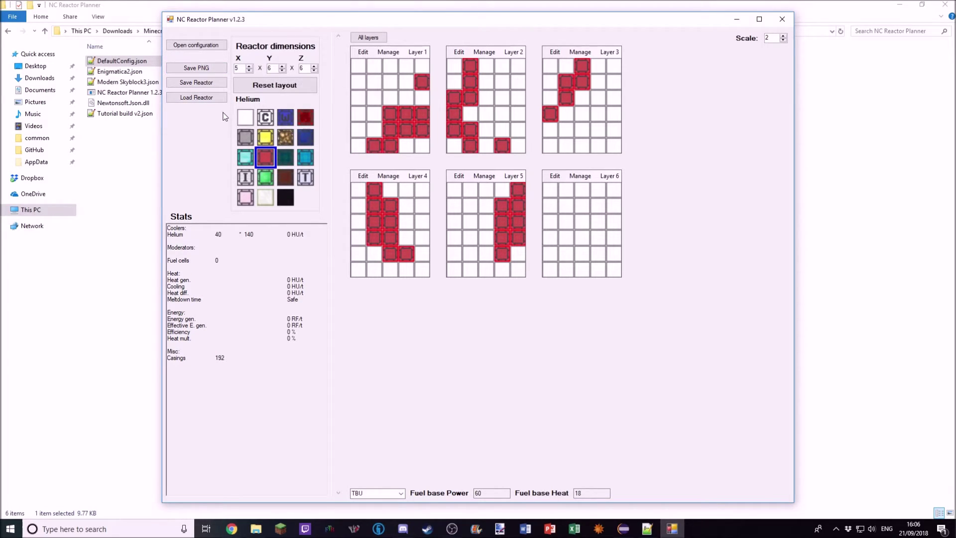
Step: Reload Tutorial build v2.json, then bring up Discord's #useful-links channel
left_click(192, 102)
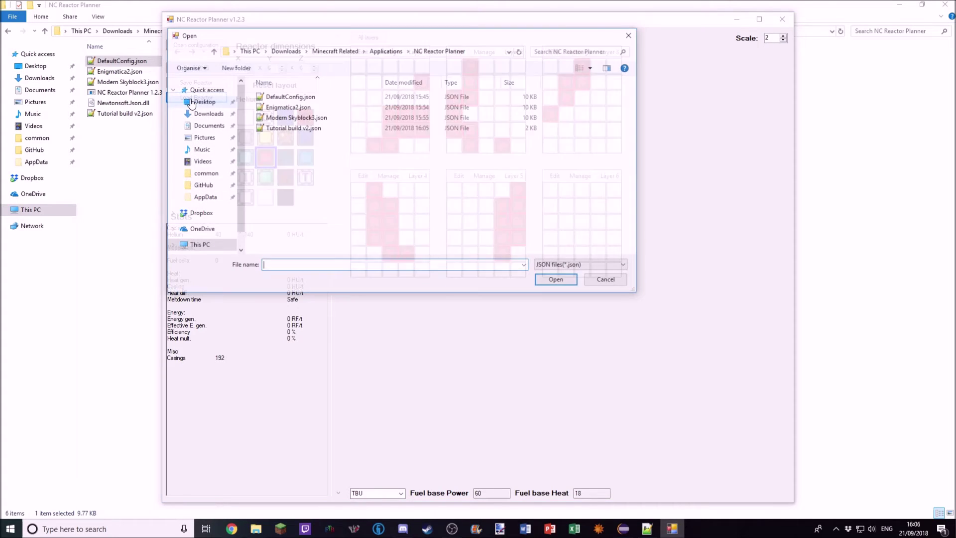
double_click(286, 128)
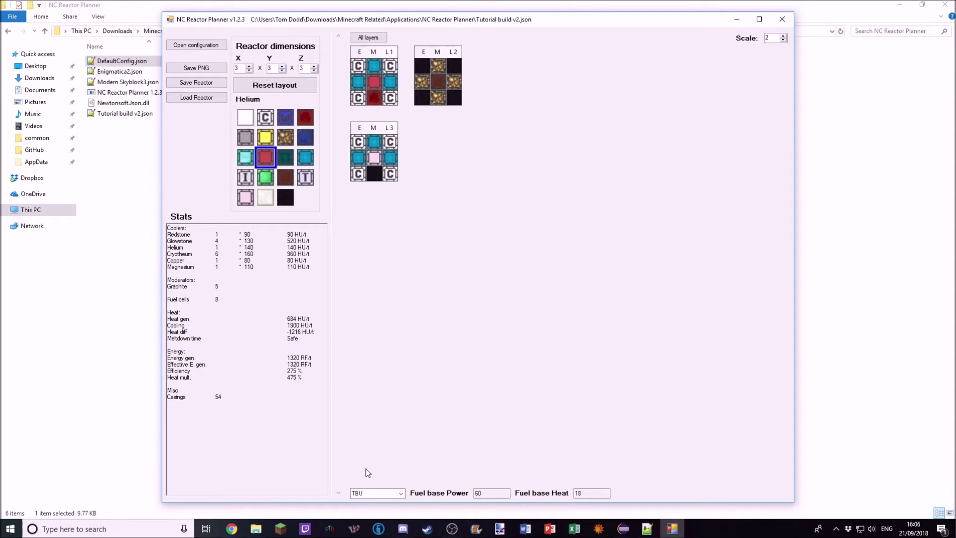
left_click(403, 529)
Step: Open the Fission Reactor Fuel Calculator Google Sheets link from #useful-links
scroll(249, 154, "up", 10)
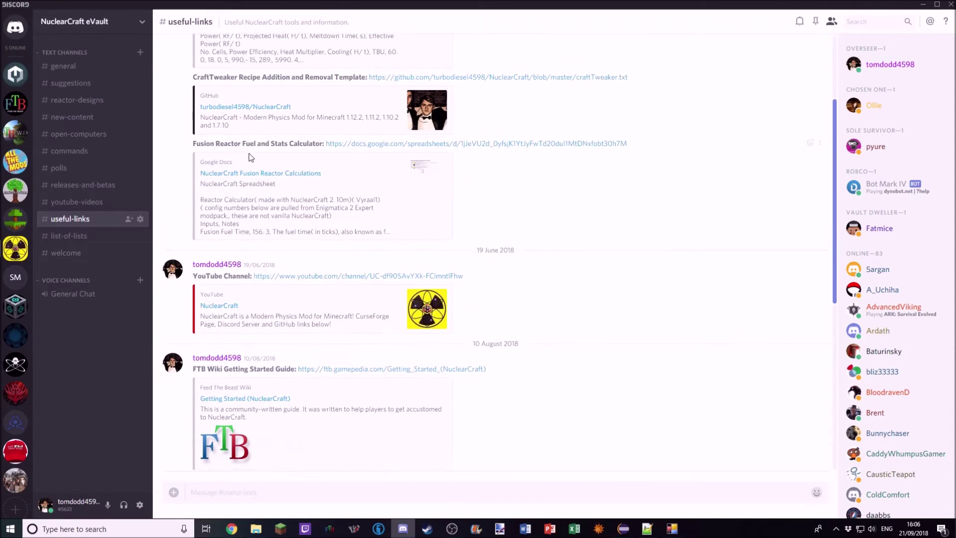
left_click(392, 110)
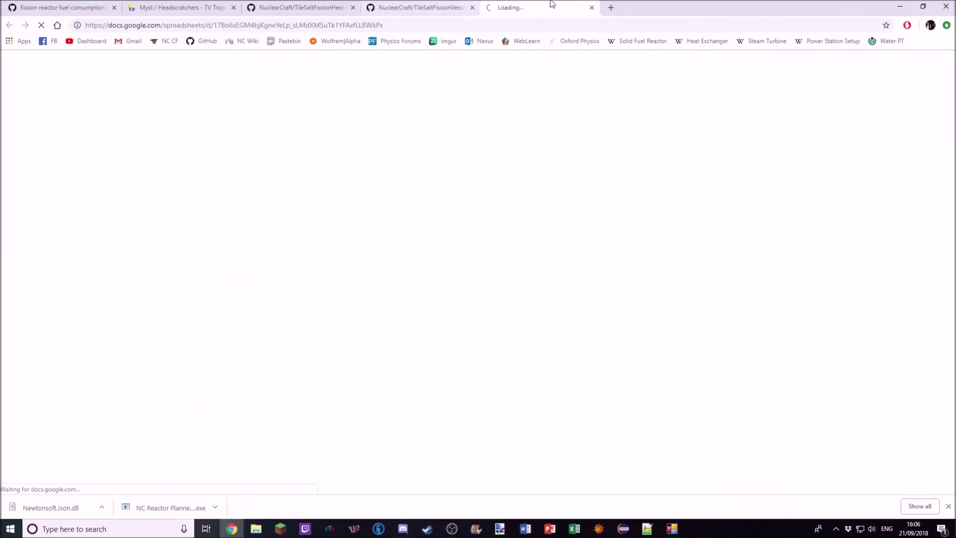
left_click(896, 10)
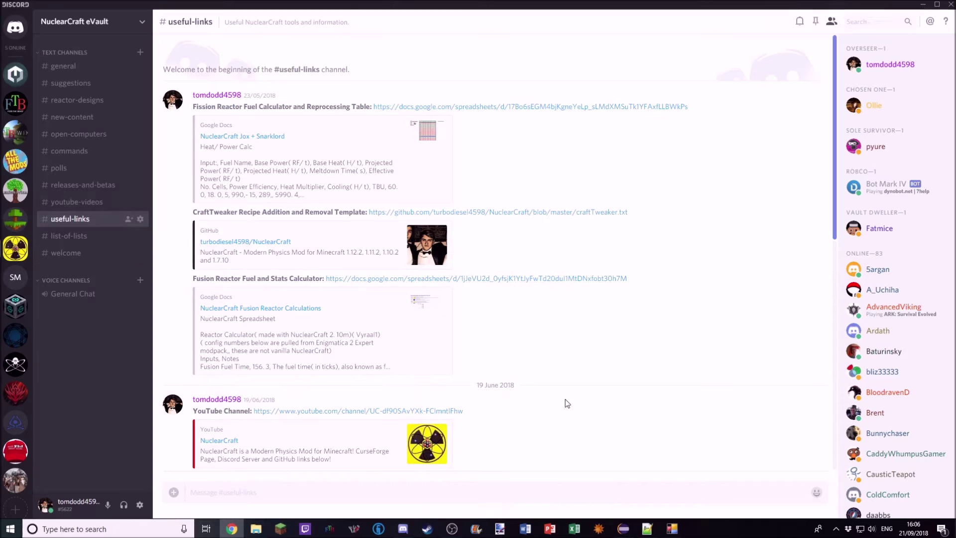
left_click(671, 528)
left_click(231, 529)
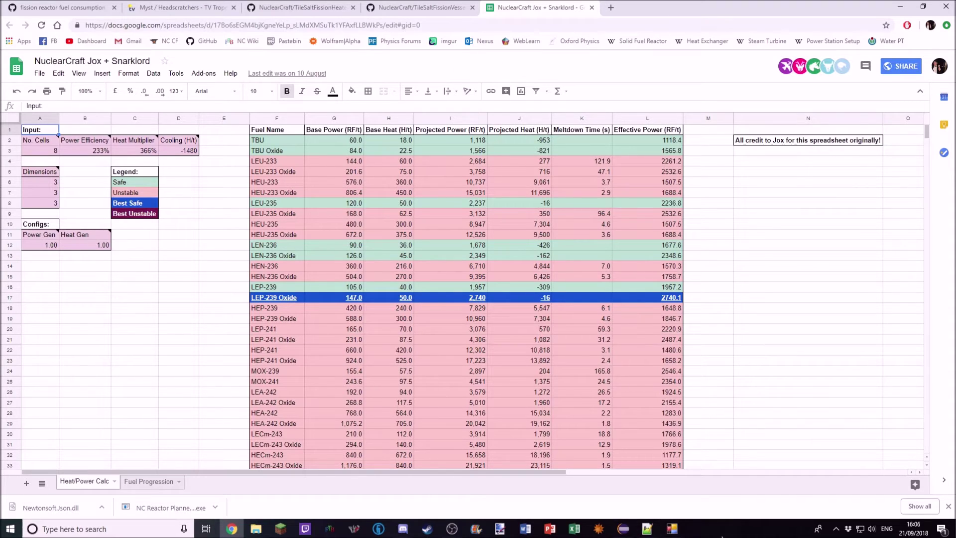
Step: Set the Cooling value in D3 to -1900 from the reactor's stats
left_click(675, 531)
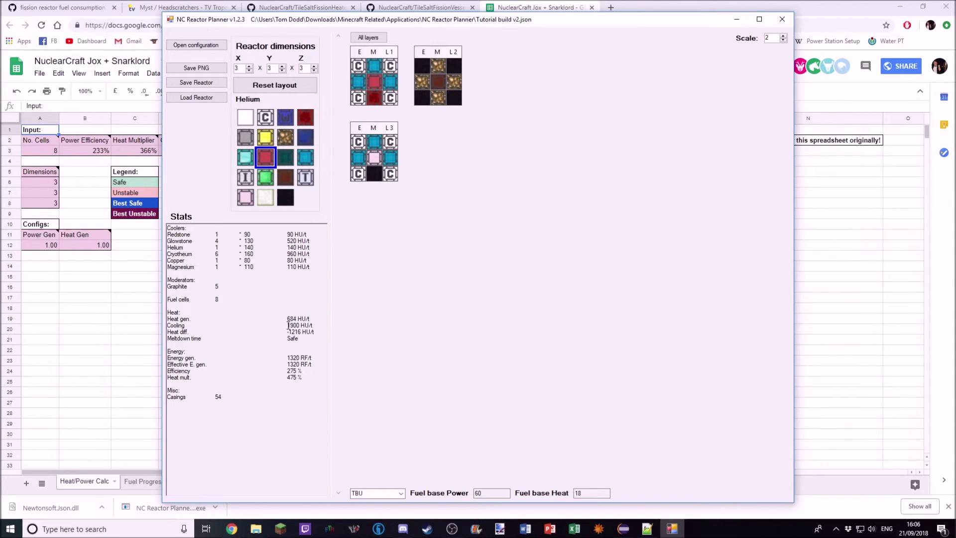
left_click(136, 149)
left_click(175, 151)
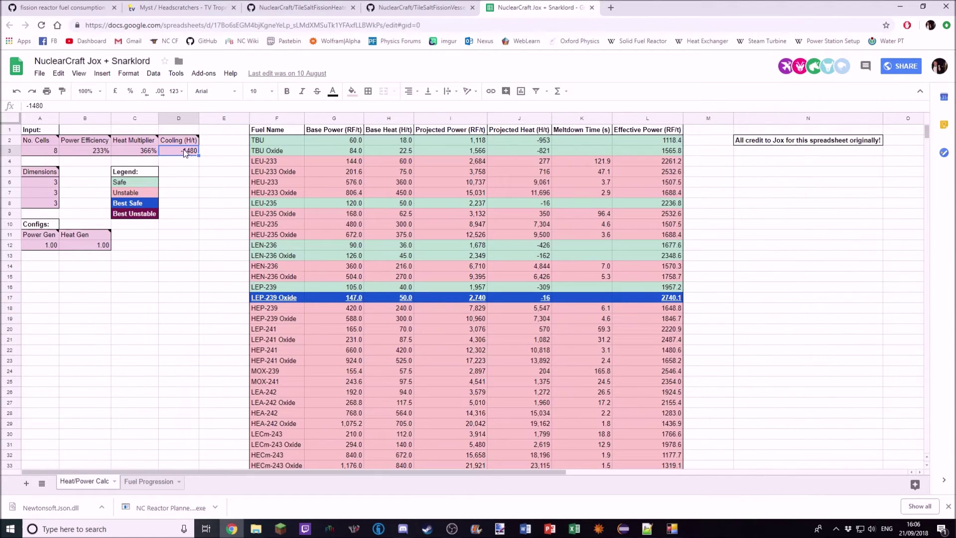
double_click(185, 151)
left_click_drag(186, 150, 206, 158)
type("900")
Step: Change the Power Efficiency in B3 from 233% to 275%
left_click(671, 528)
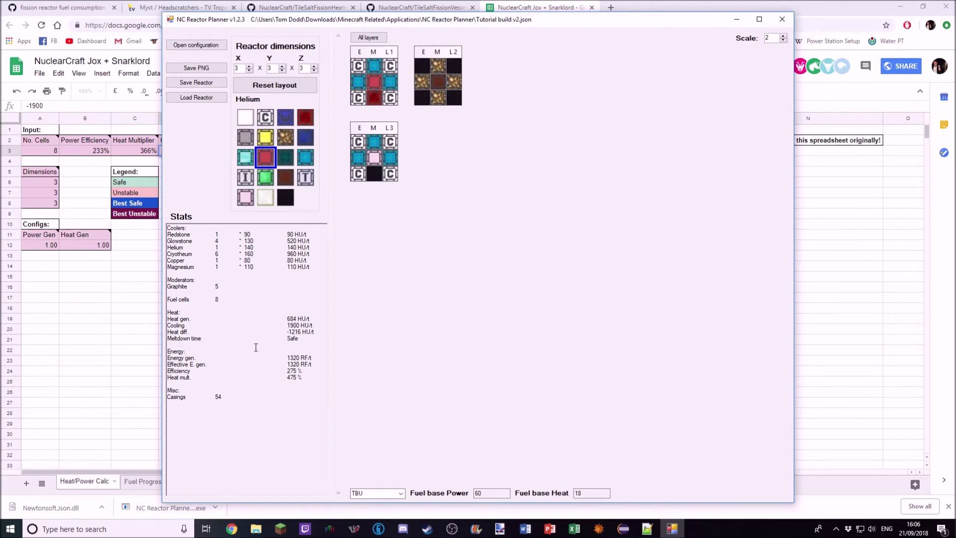
left_click(102, 152)
double_click(102, 151)
left_click_drag(95, 151, 103, 152)
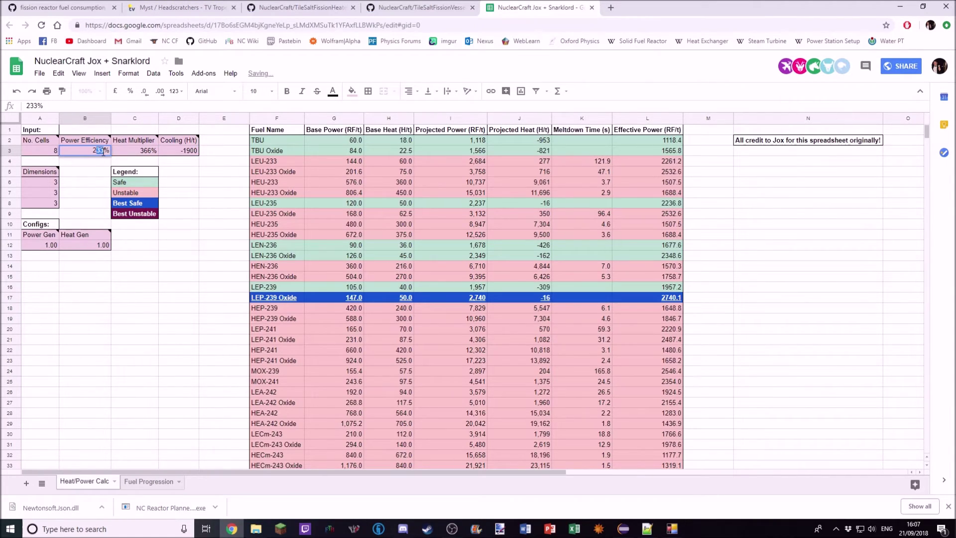
type("4")
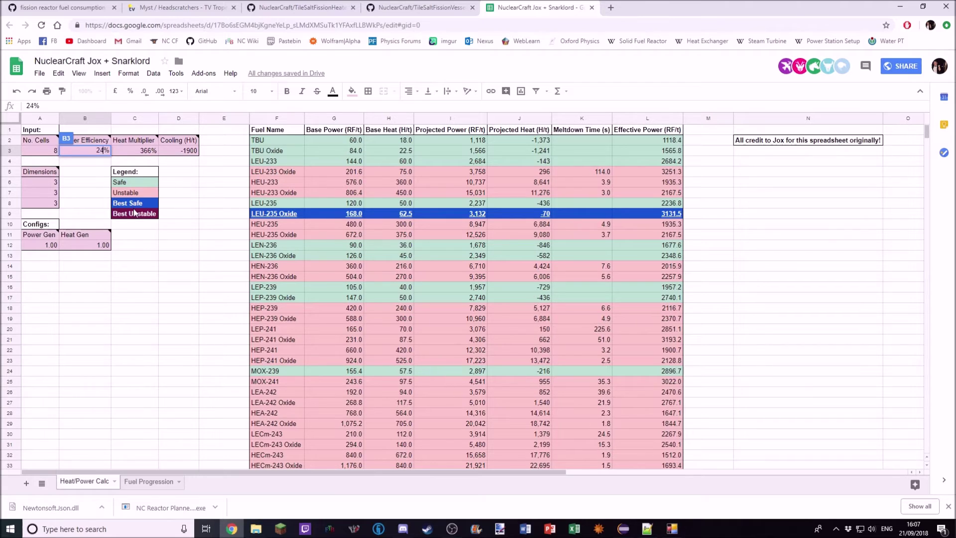
key("BackSpace")
type("75")
Step: Set the Heat Multiplier in C3 to 475% and check the LEU-235 fuel row
left_click(141, 151)
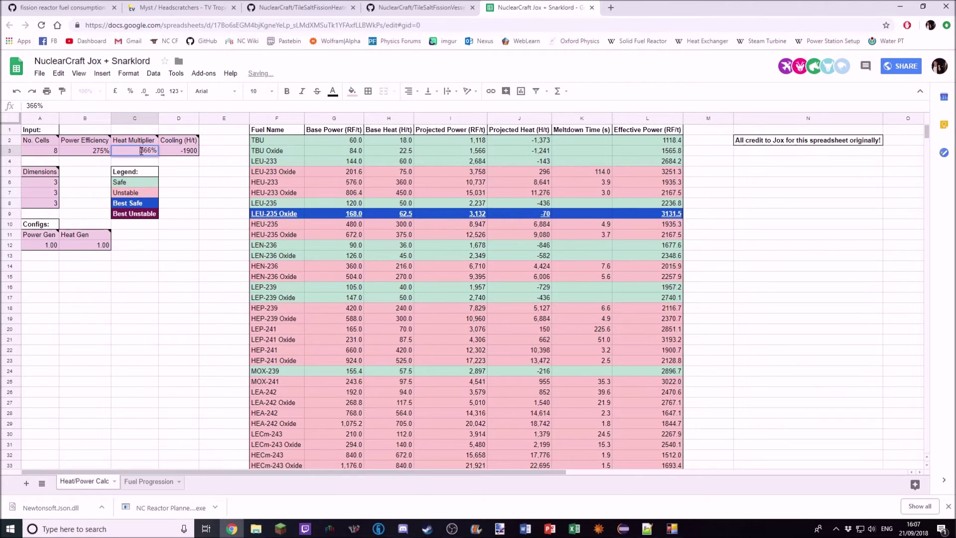
double_click(141, 150)
left_click_drag(141, 151, 149, 152)
type("475")
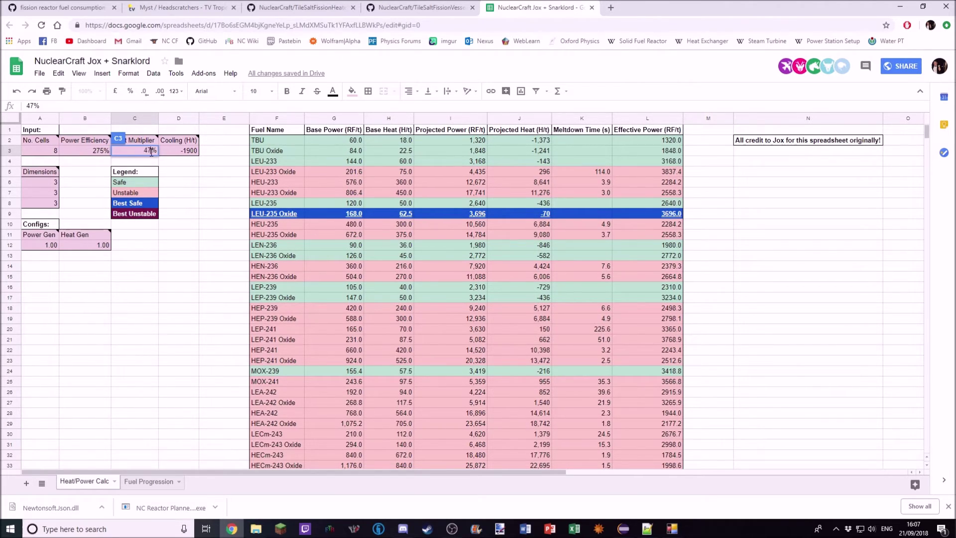
left_click(94, 194)
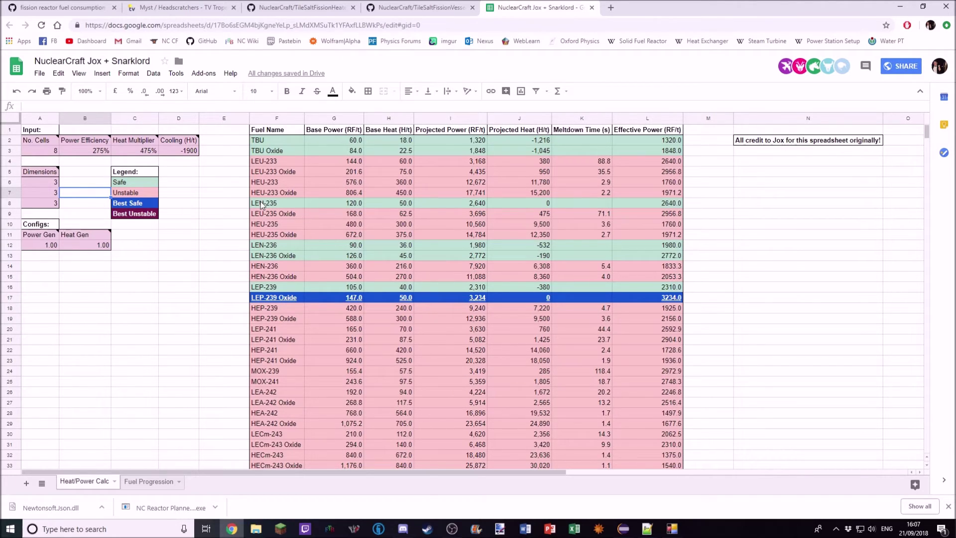
left_click_drag(260, 204, 643, 199)
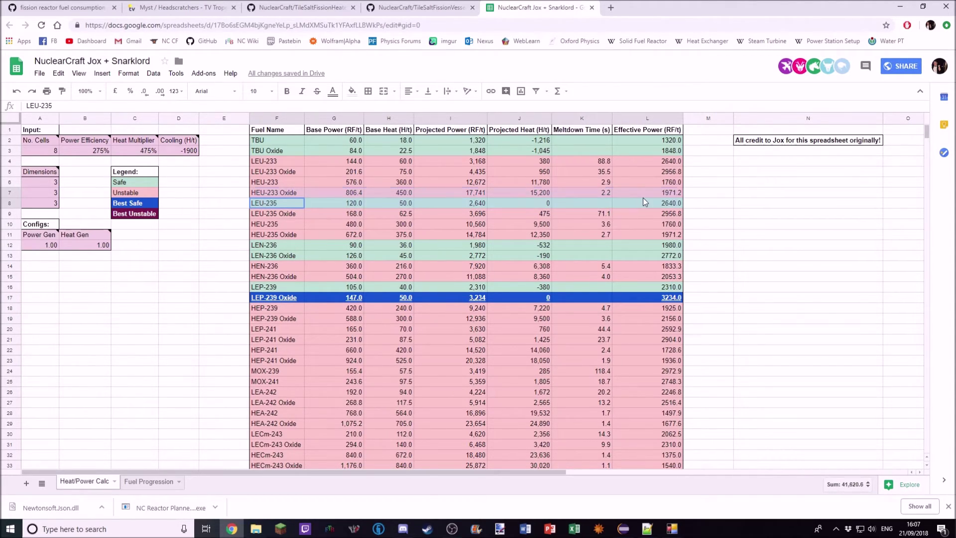
left_click(724, 211)
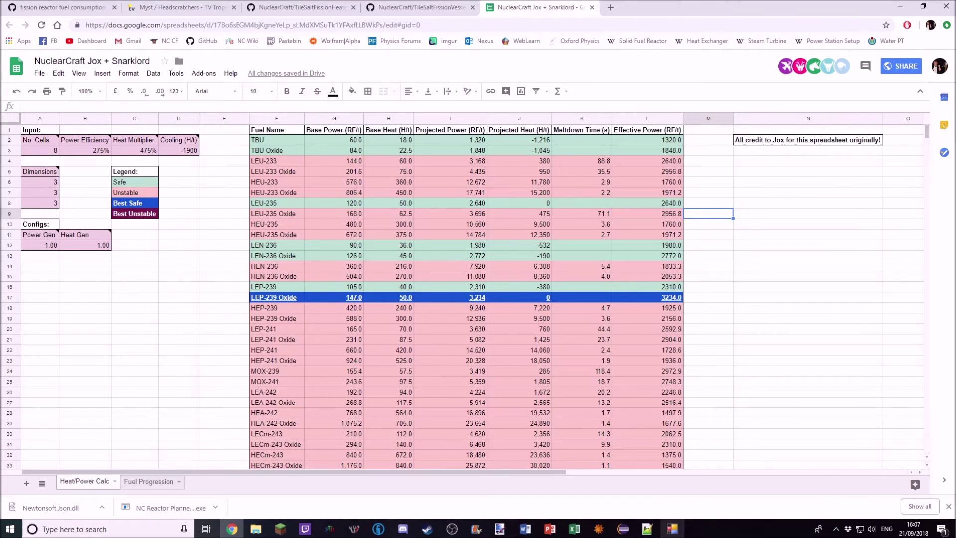
key("alt+Tab")
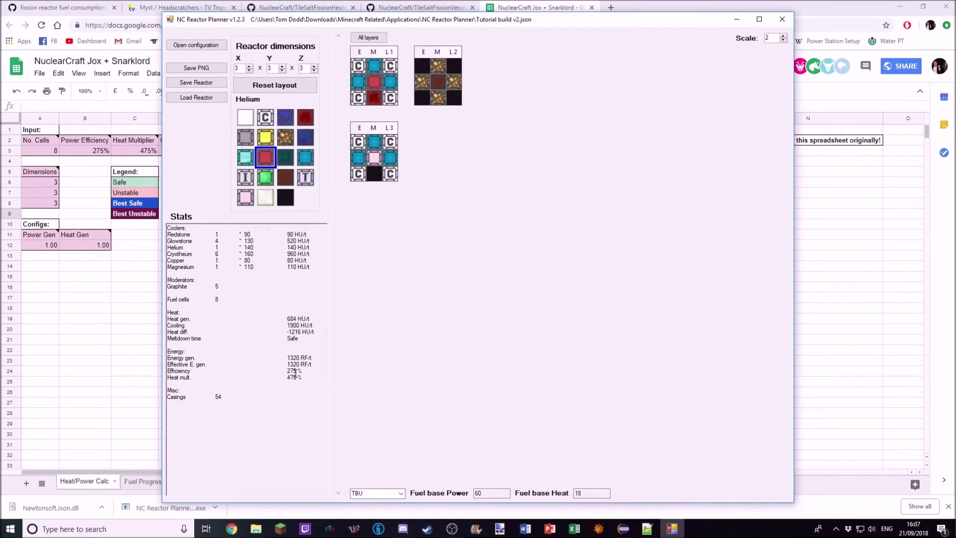
Step: Try LEU-235, then switch the reactor fuel to LEP-239 Oxide for 3234 RF/t
left_click(400, 493)
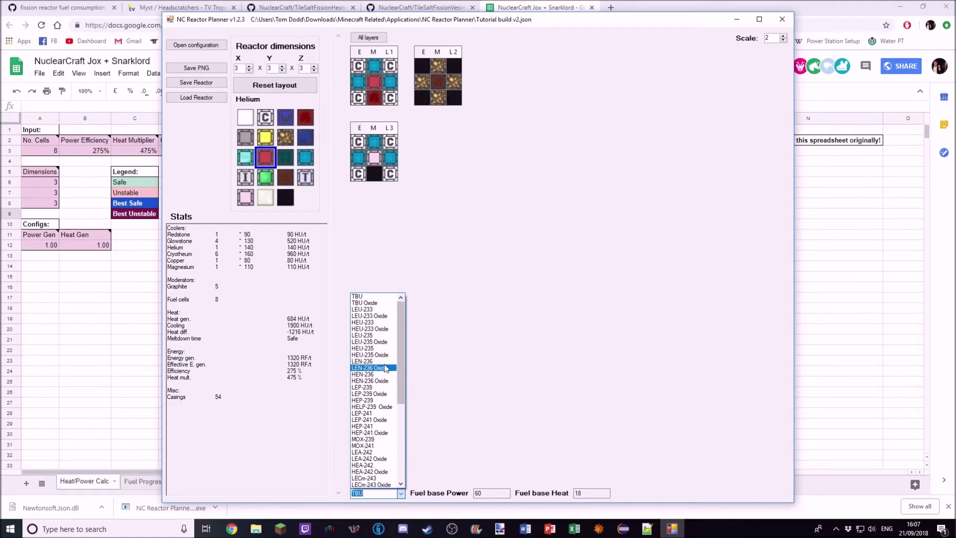
left_click(379, 341)
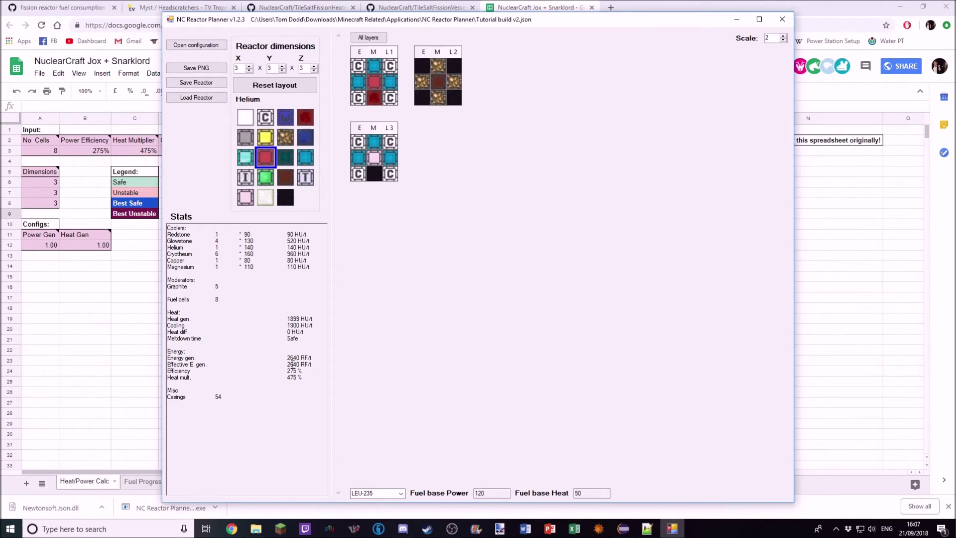
left_click(106, 336)
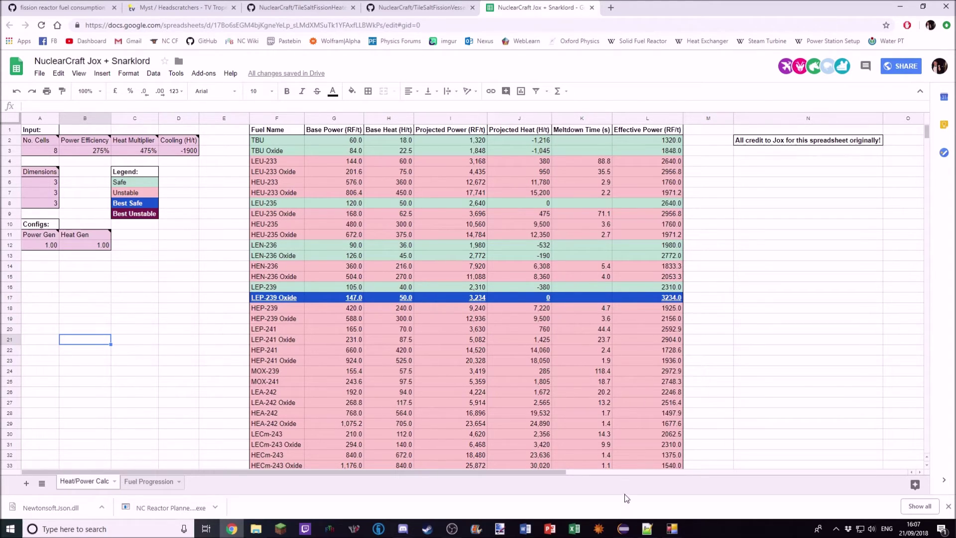
left_click(671, 529)
left_click(401, 493)
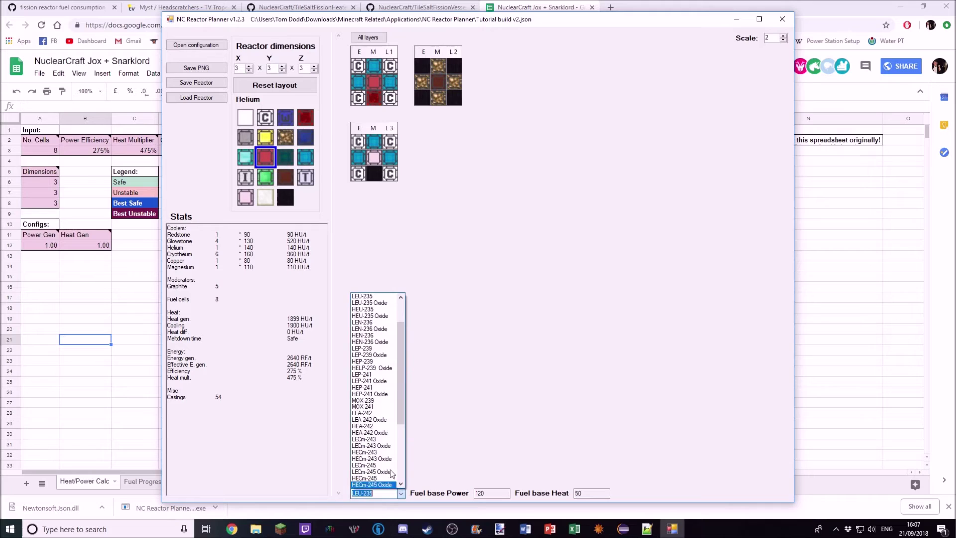
left_click(369, 354)
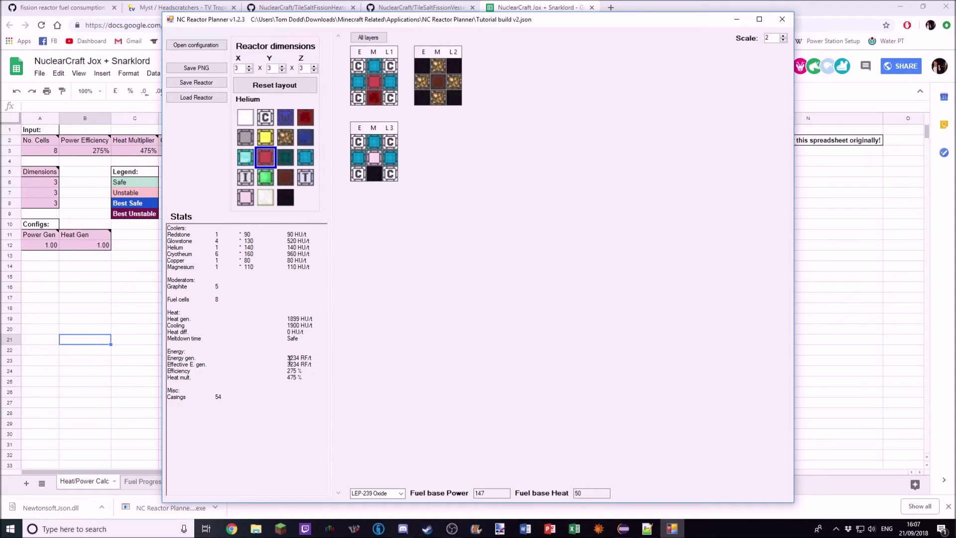
left_click(907, 279)
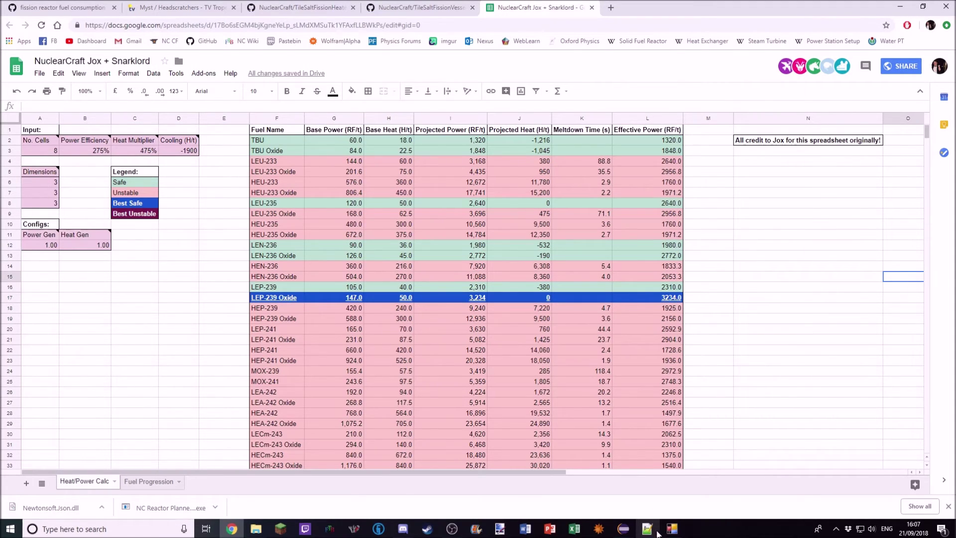
Step: Save a PNG as 'LEP-239 Oxide 3 x 3 x 3.png', answering No to entire structure
left_click(672, 528)
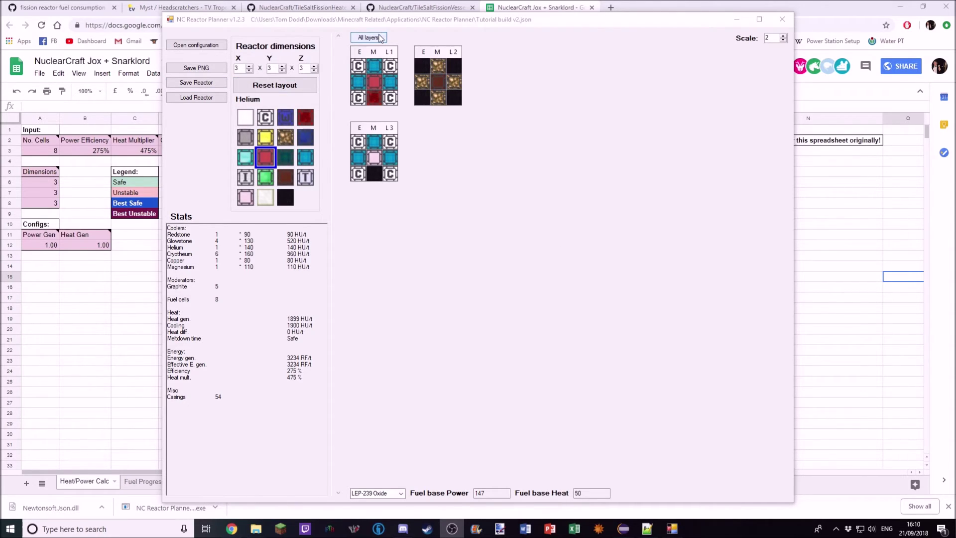
left_click(201, 69)
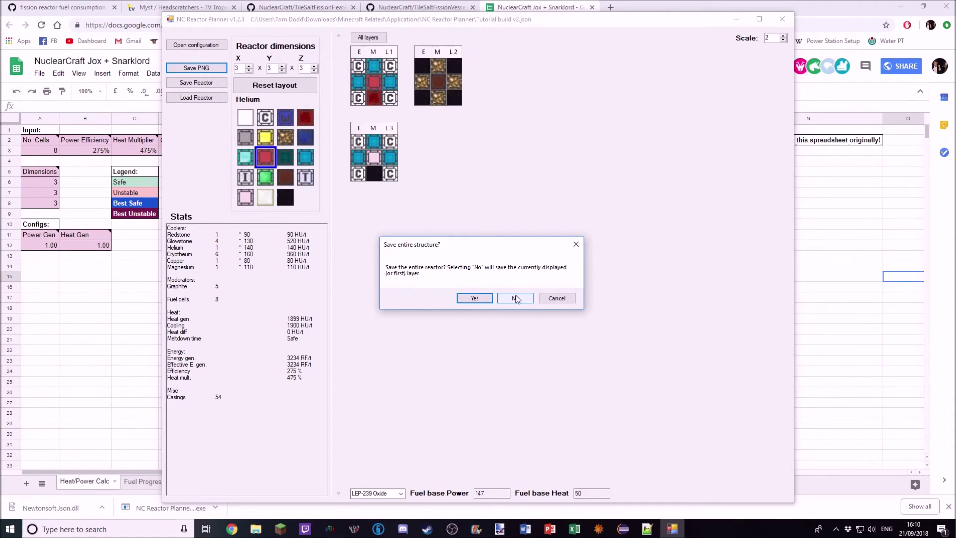
left_click(474, 299)
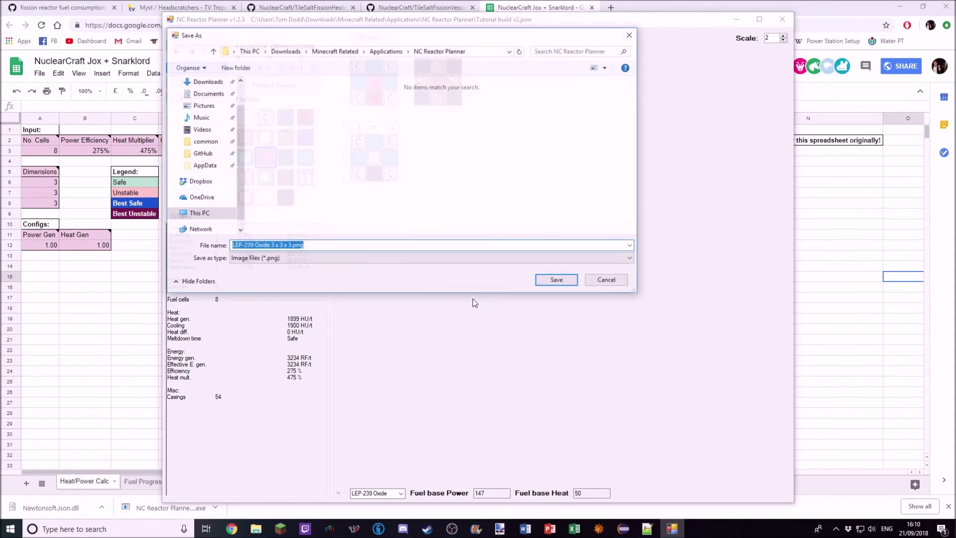
left_click(551, 282)
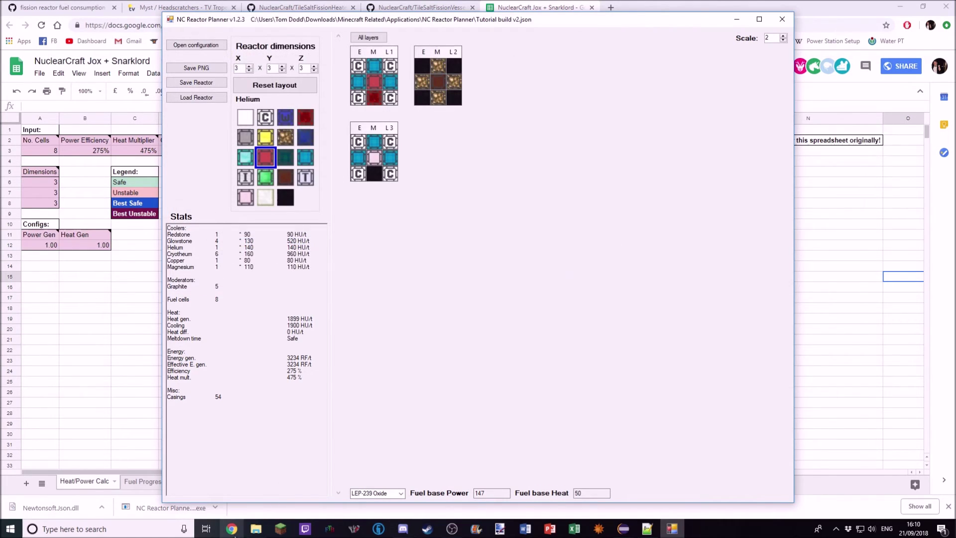
Step: Open LEP-239 Oxide 3 x 3 x 3.png from the NC Reactor Planner folder in Paint.NET
left_click(256, 528)
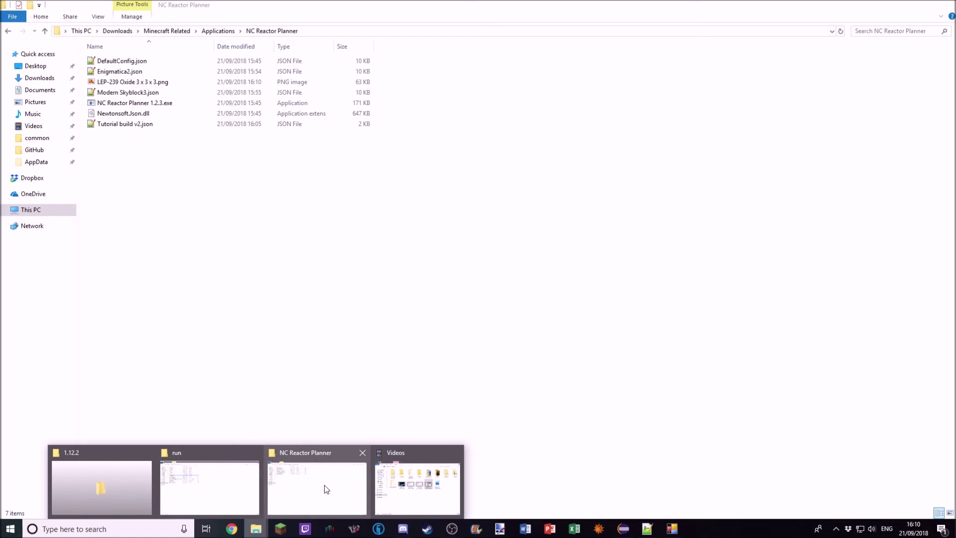
left_click(323, 488)
double_click(127, 86)
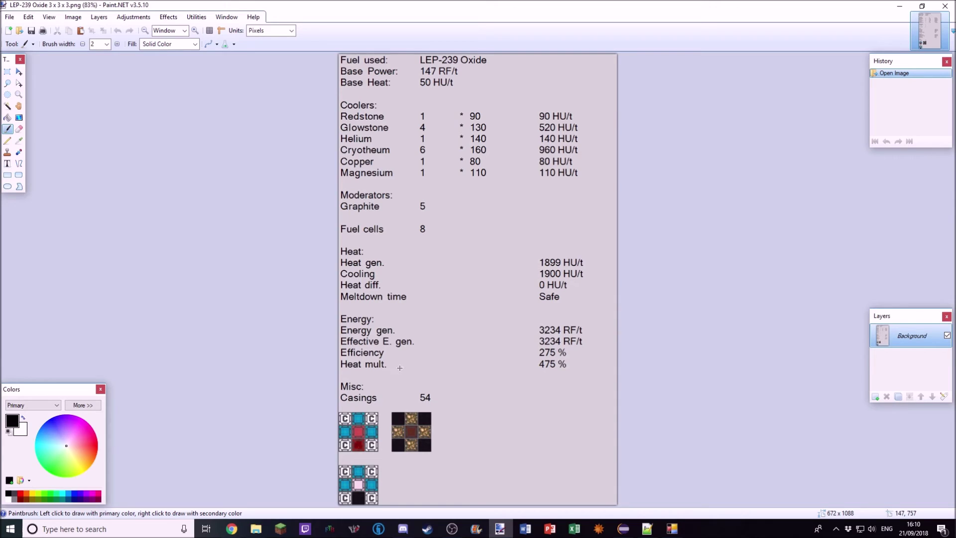
Step: Switch to per-layer view and save Layer 2 as 'LEP-239 Oxide 3 x 3 x 3 layer 2.png'
left_click(671, 530)
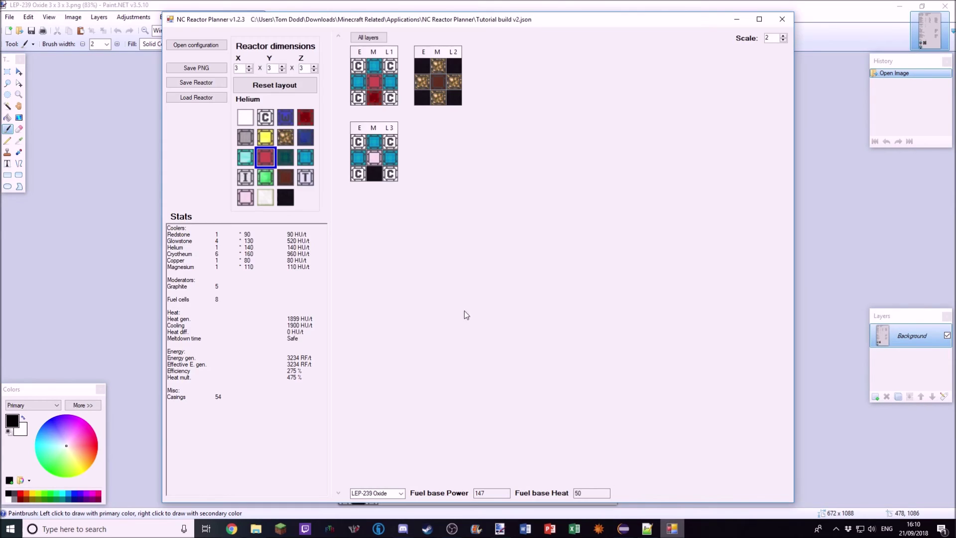
left_click(377, 38)
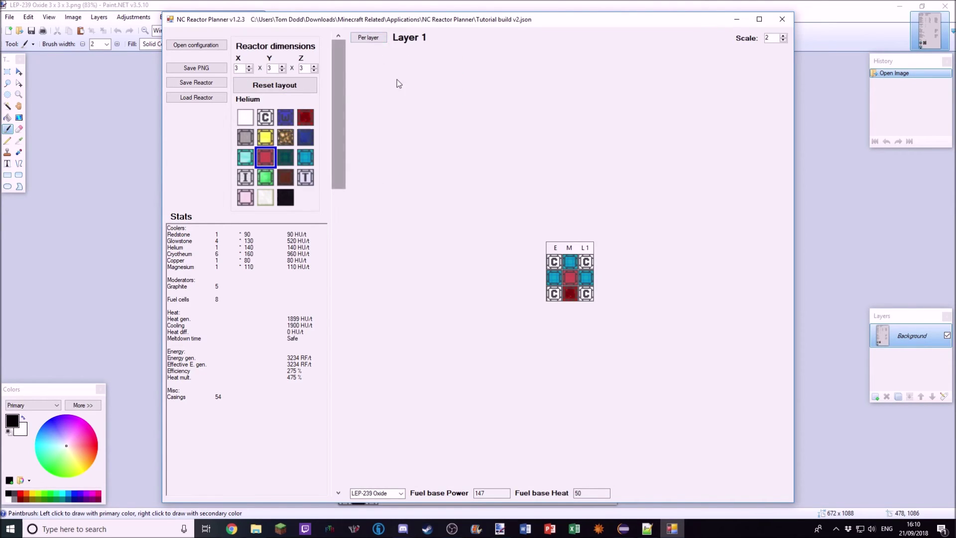
left_click_drag(338, 103, 341, 257)
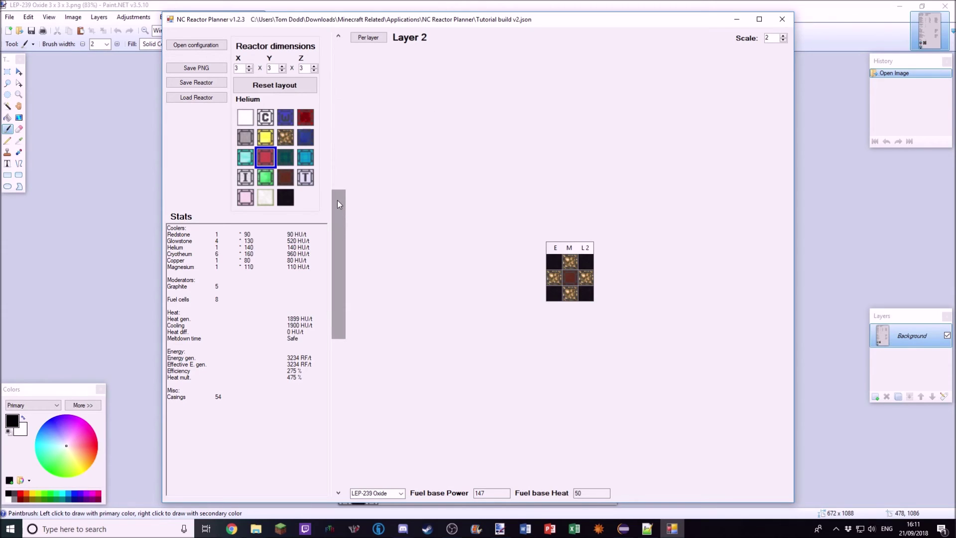
left_click(197, 68)
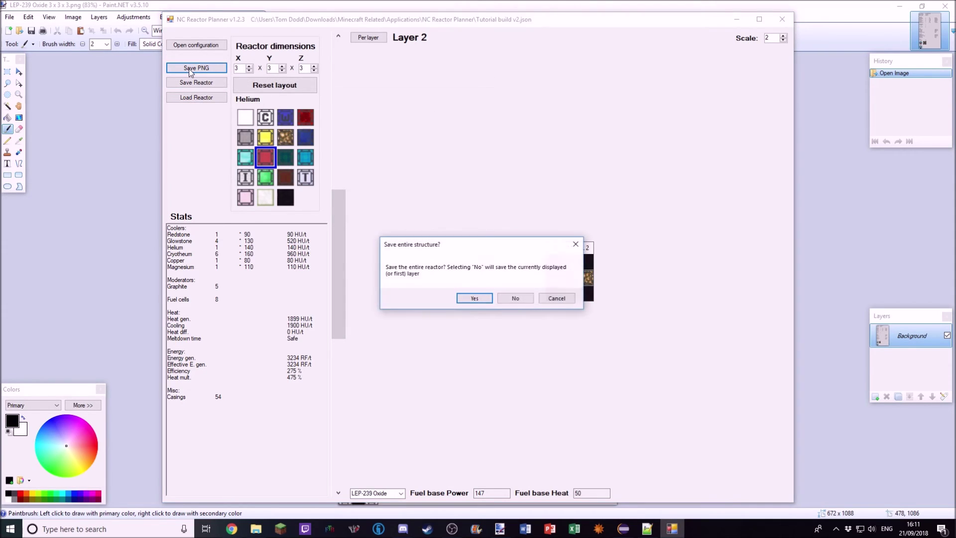
left_click(508, 299)
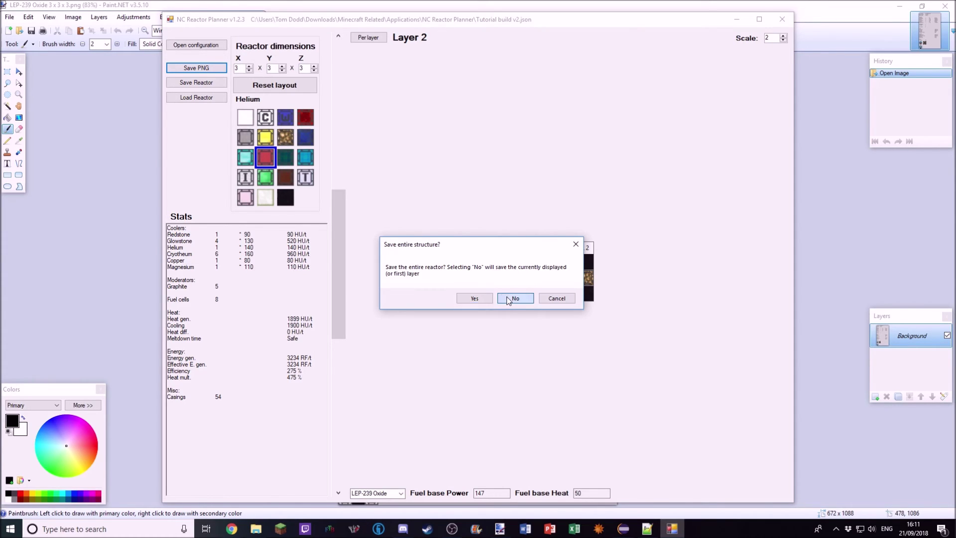
left_click(542, 280)
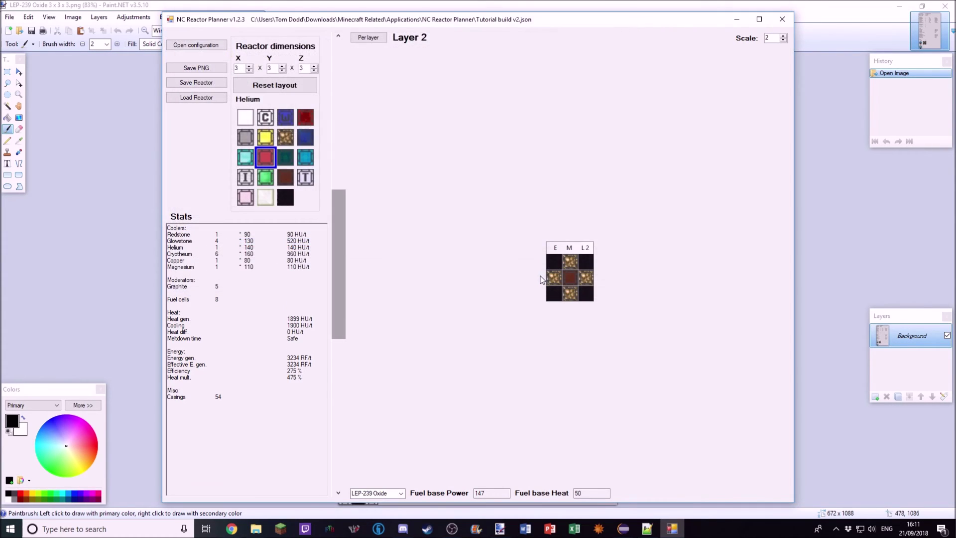
Step: View the saved 96×96 Layer 2 PNG in Paint.NET, then close it and return to the planner
mouse_move(256, 529)
left_click(303, 492)
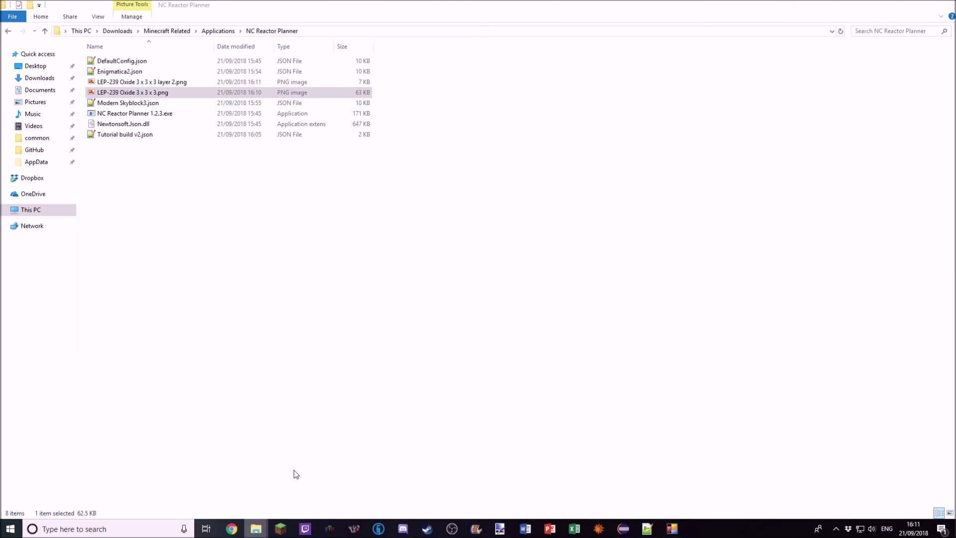
double_click(136, 92)
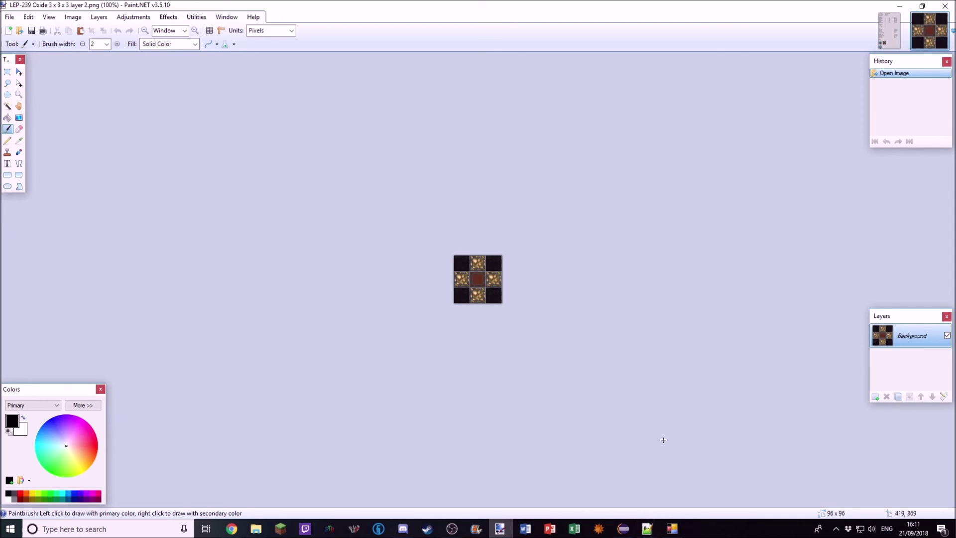
left_click(944, 5)
left_click(666, 531)
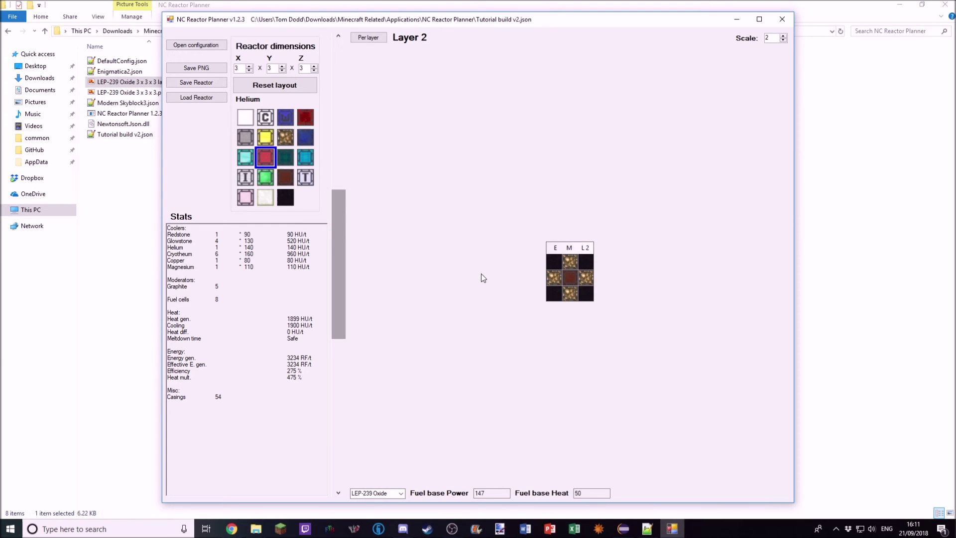
Step: Show all layers, delete one layer, then insert empty layers after and before layer 1
left_click(368, 38)
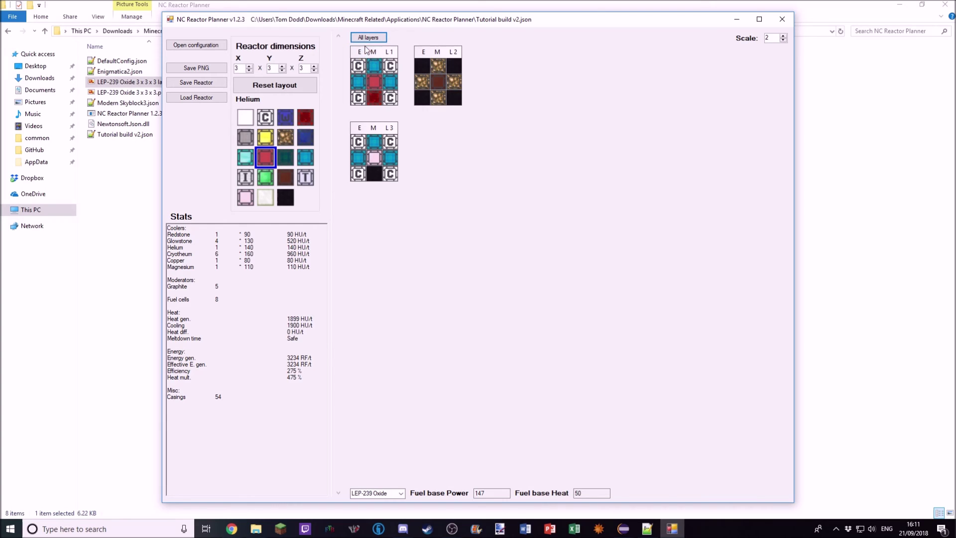
right_click(417, 54)
key("Escape")
right_click(368, 57)
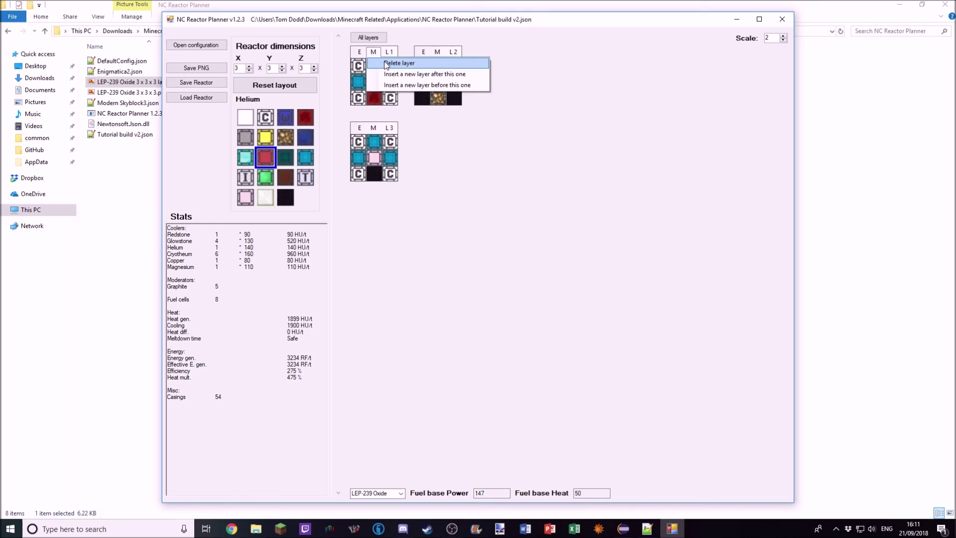
left_click(387, 64)
right_click(384, 67)
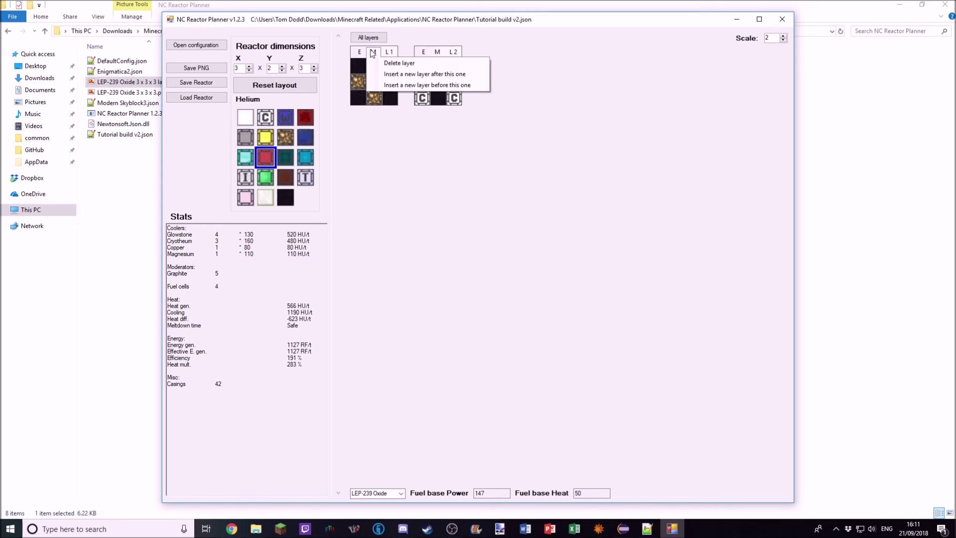
left_click(391, 75)
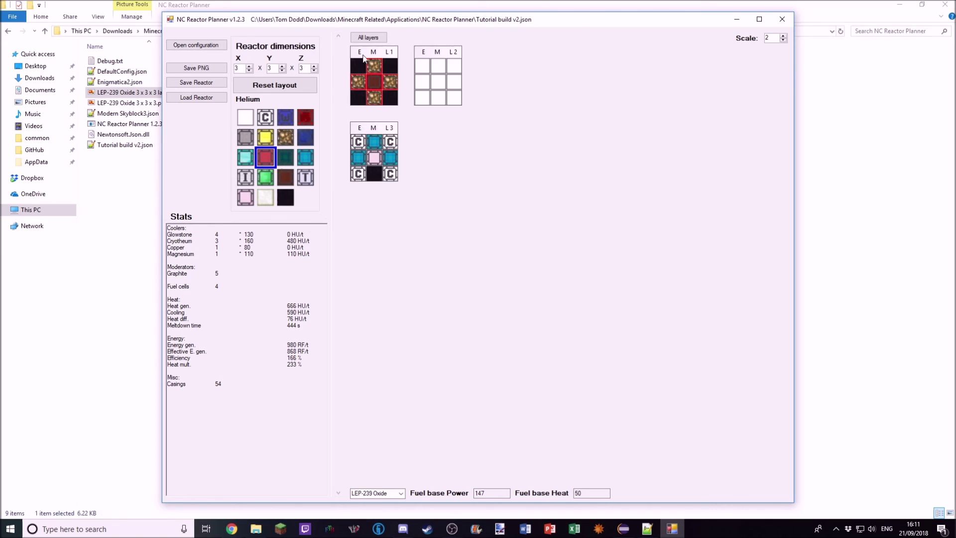
right_click(373, 56)
left_click(403, 84)
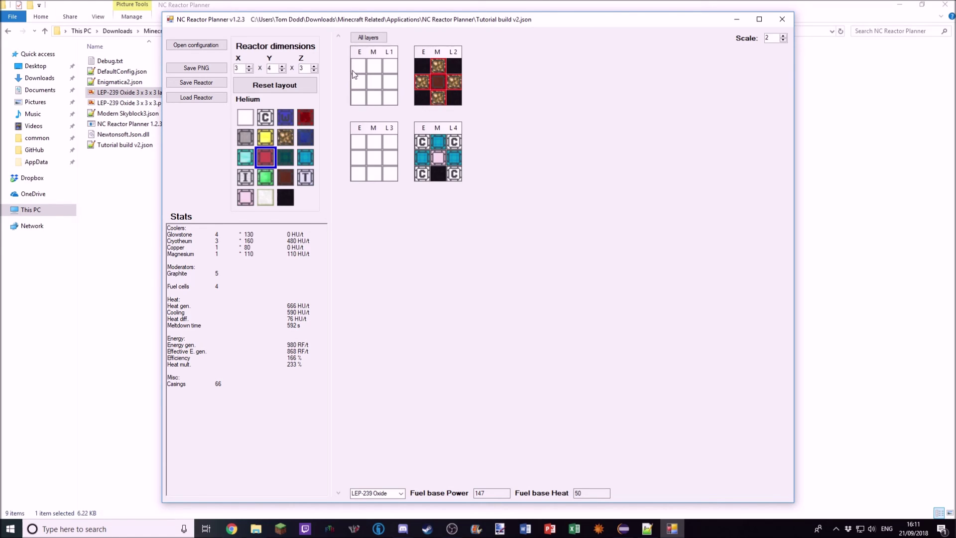
Step: Copy layer L4's layout and paste it into the empty L1 and into L3
right_click(366, 60)
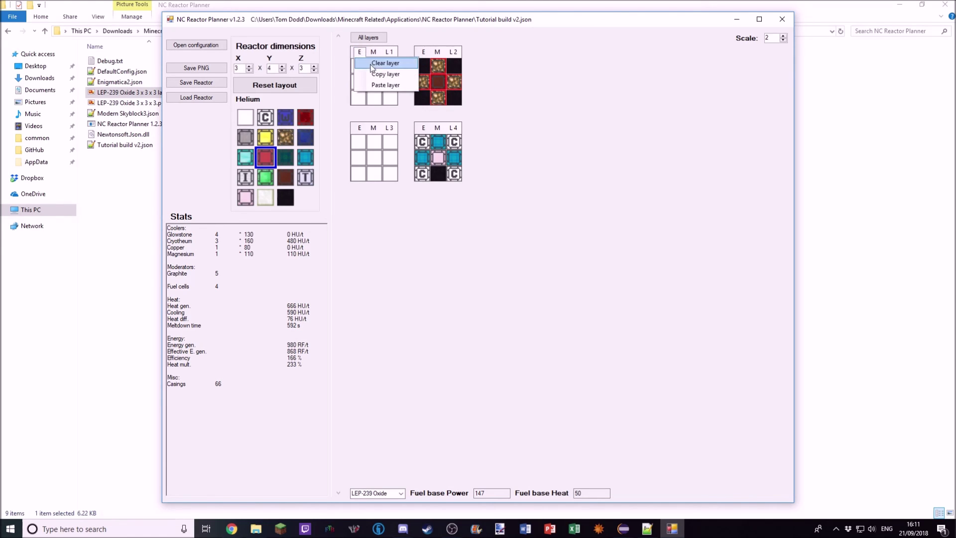
left_click(425, 54)
right_click(425, 55)
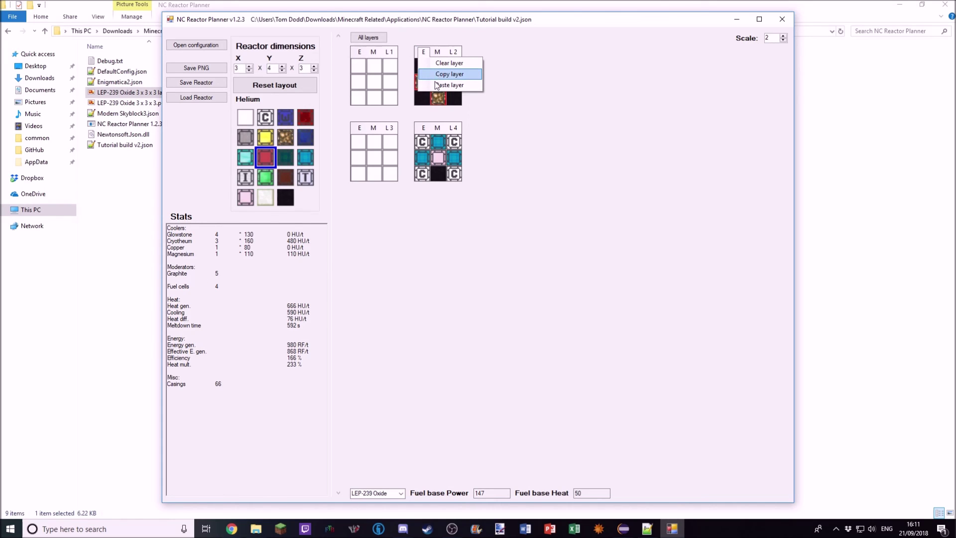
left_click(438, 75)
right_click(424, 129)
left_click(431, 146)
right_click(359, 52)
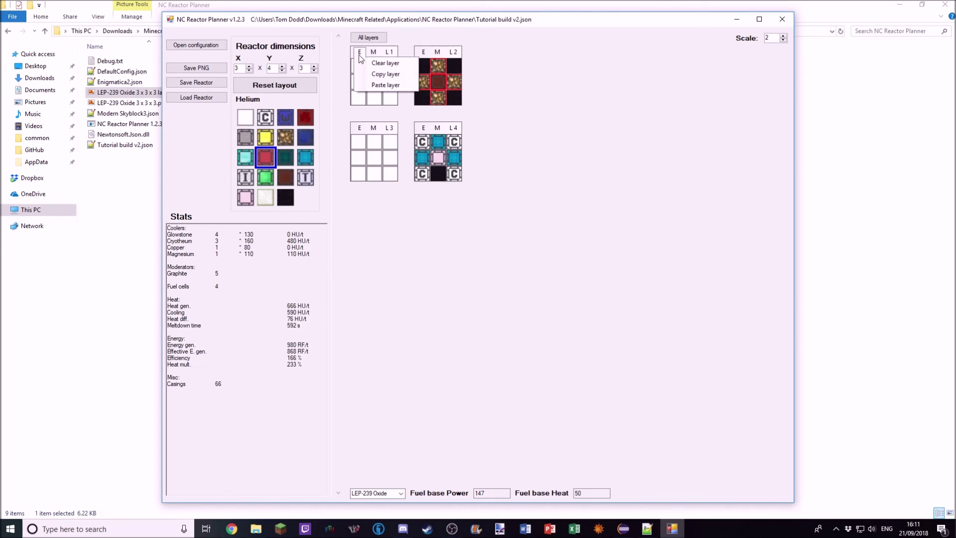
left_click(380, 85)
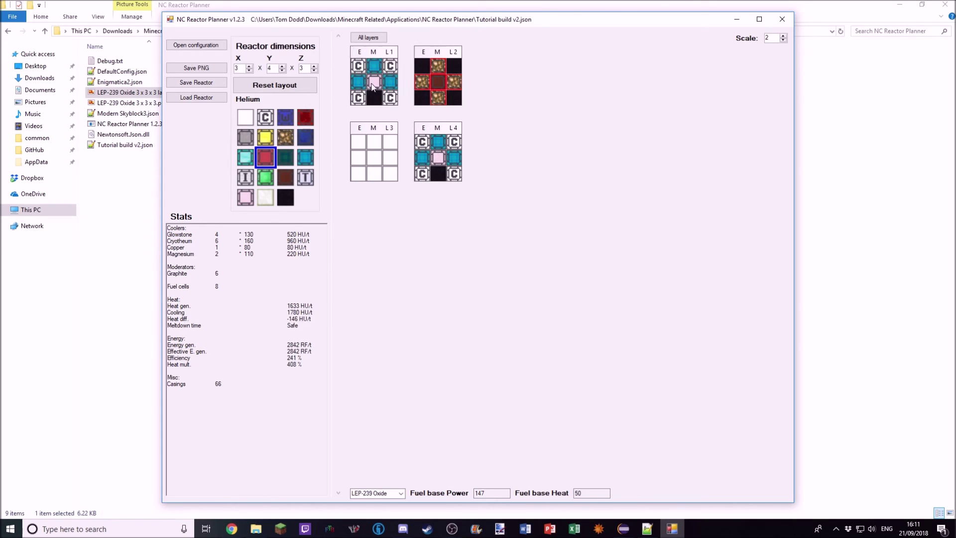
right_click(360, 127)
left_click(380, 161)
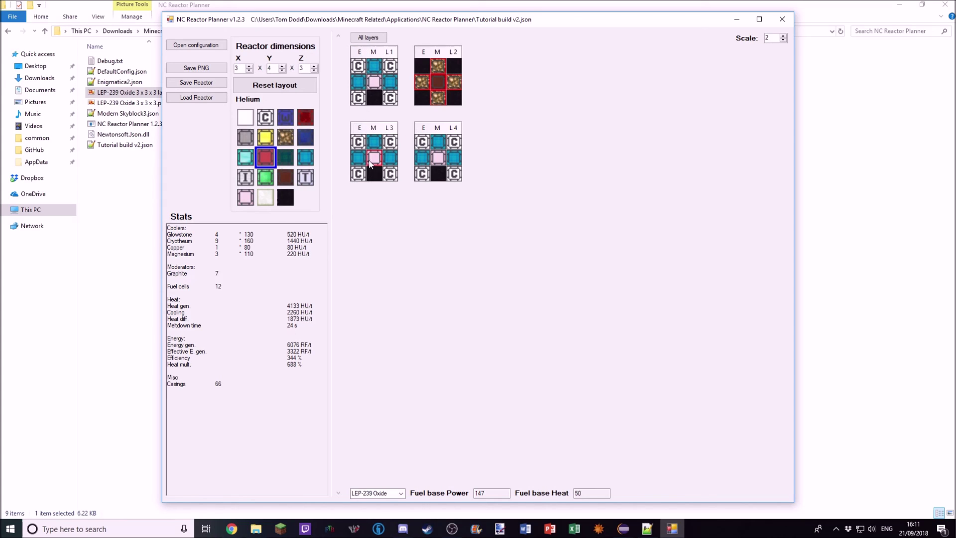
Step: Clear every block from L3 and delete that layer, leaving three layers
right_click(355, 132)
left_click(368, 139)
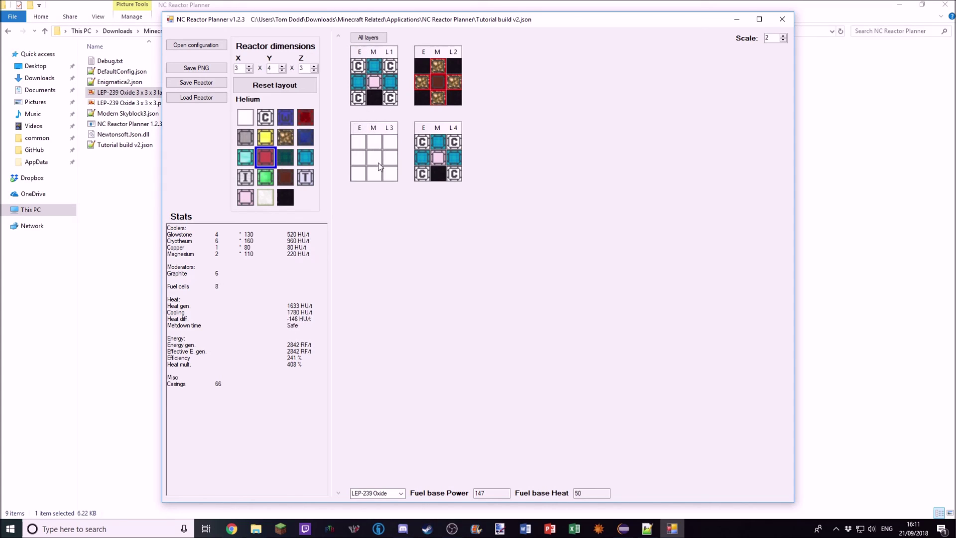
right_click(359, 130)
right_click(367, 134)
key("Escape")
right_click(367, 135)
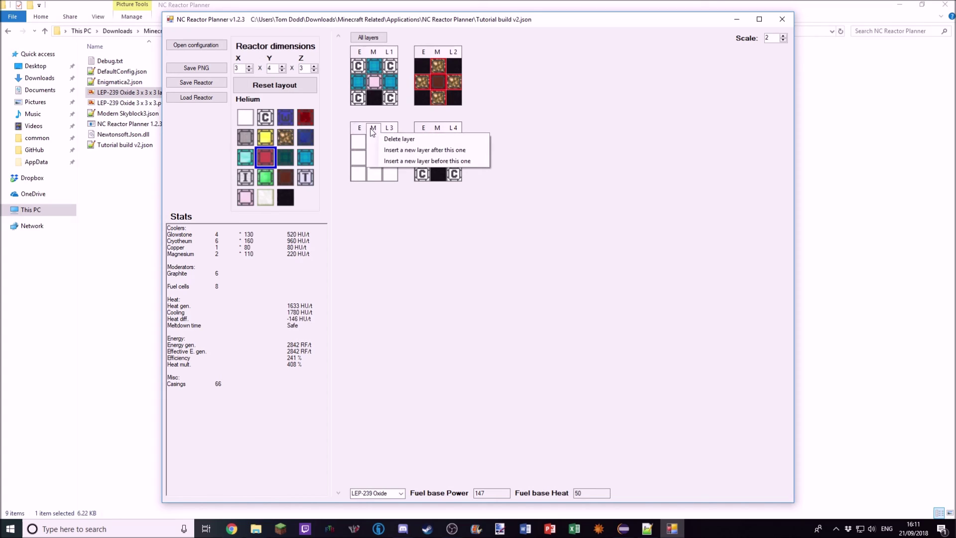
left_click(381, 147)
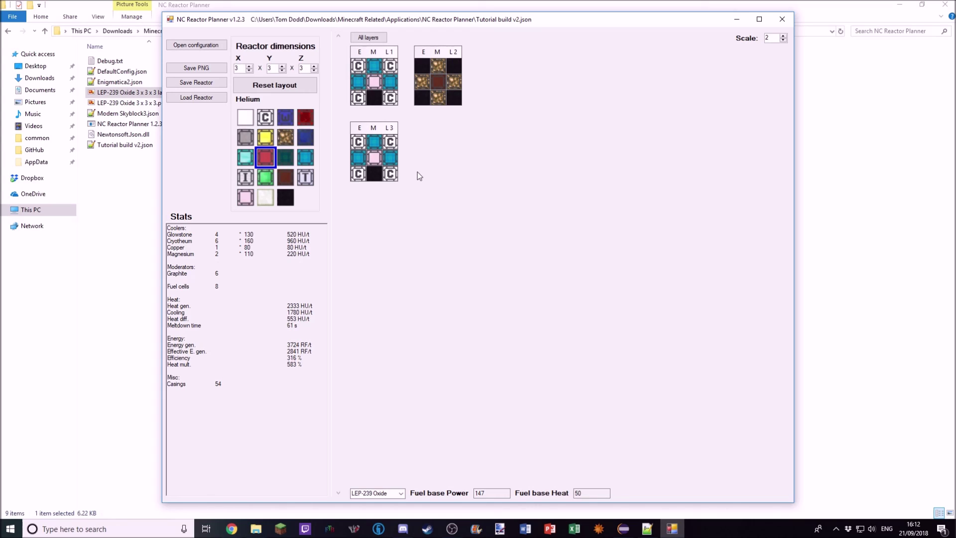
Step: Raise the layer display scale from 2 to 4, then browse Cryotheum and Emerald coolers and reselect Helium
left_click(783, 35)
left_click(783, 36)
left_click(298, 156)
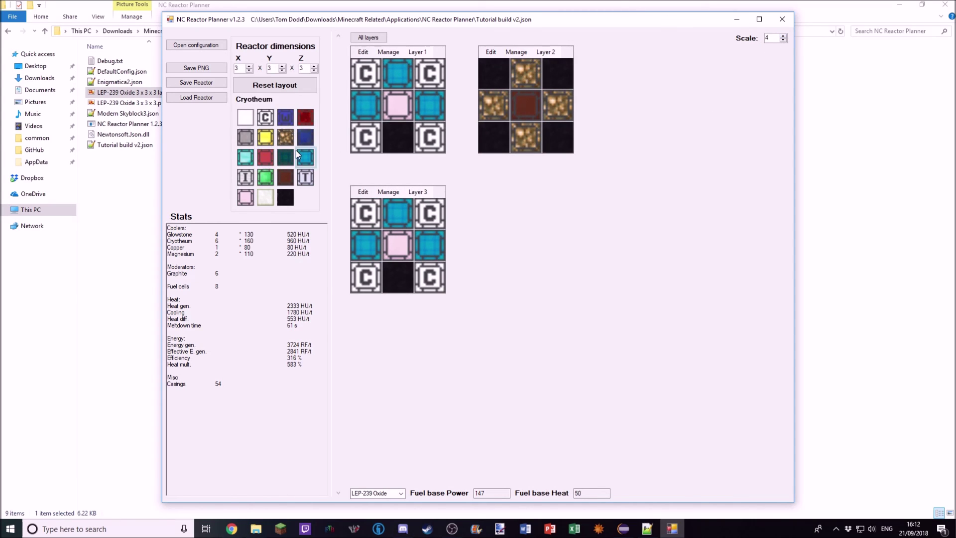
left_click(265, 157)
left_click(266, 178)
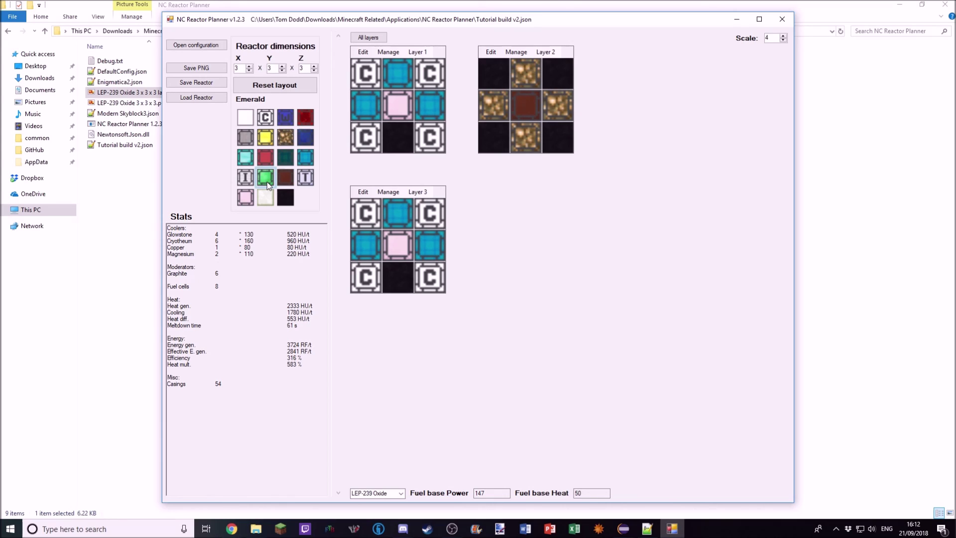
left_click(265, 157)
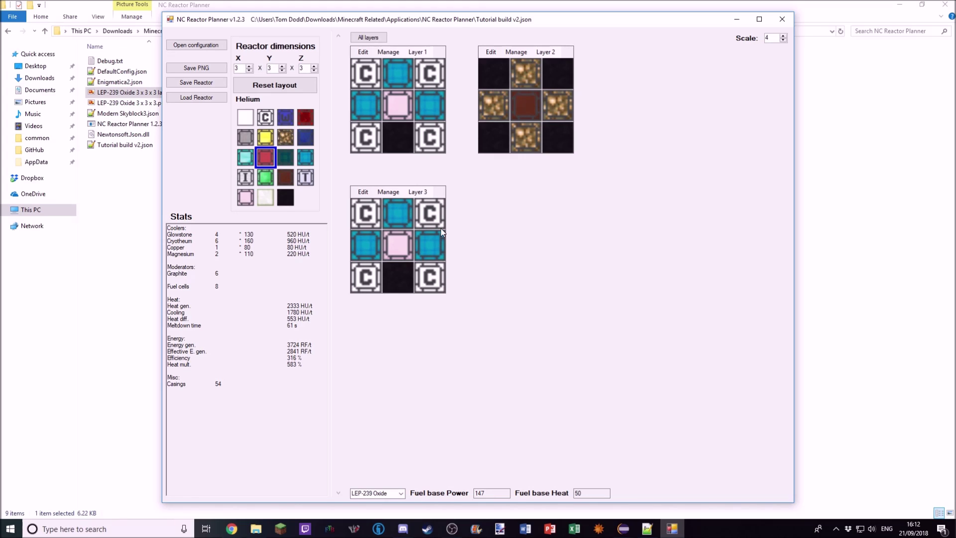